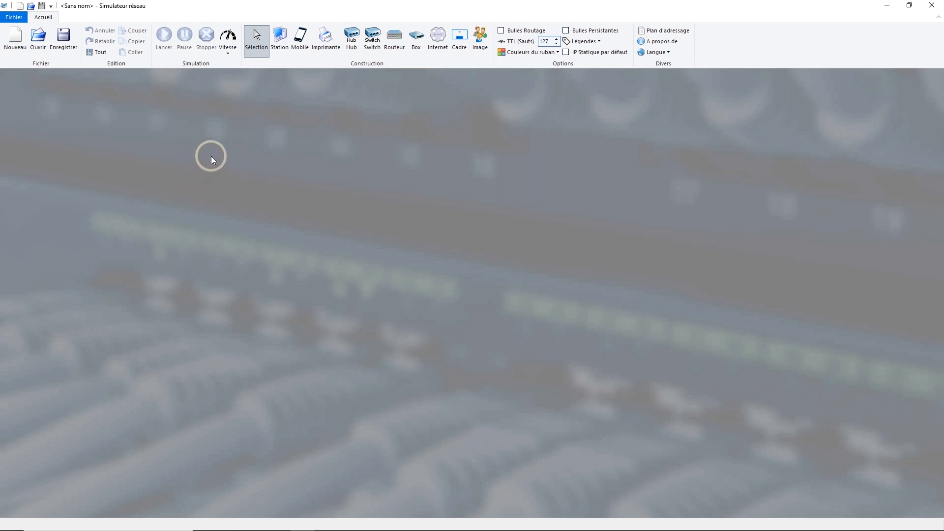
- Place three stations in a horizontal row near the top of the empty network plan
click(279, 40)
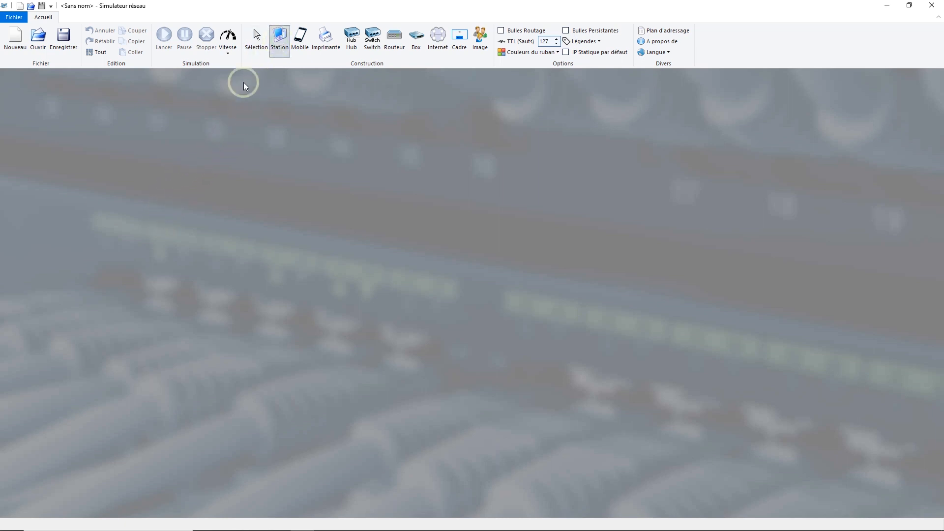
click(133, 149)
click(225, 145)
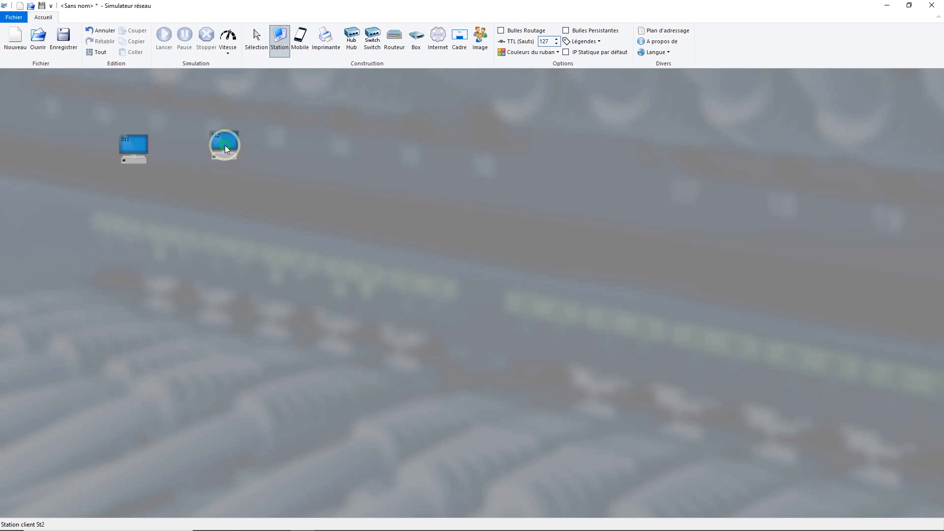
click(317, 146)
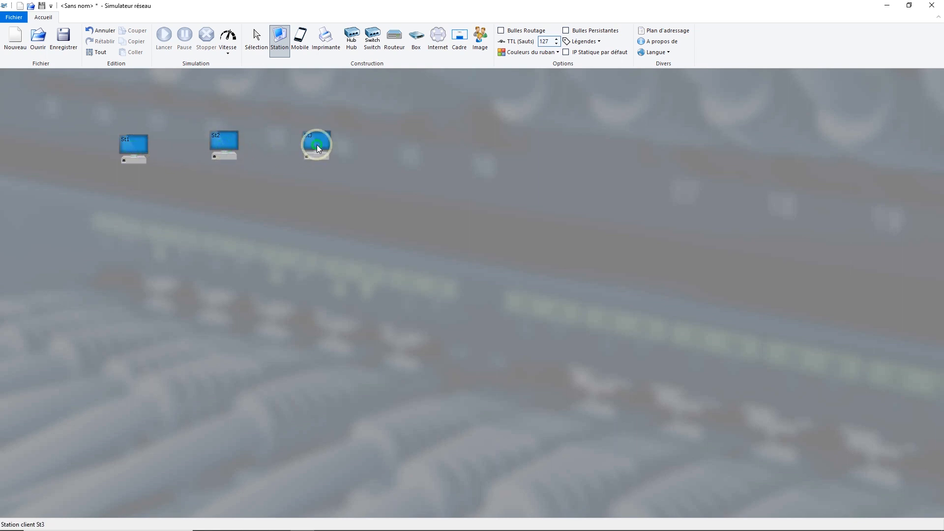
click(256, 40)
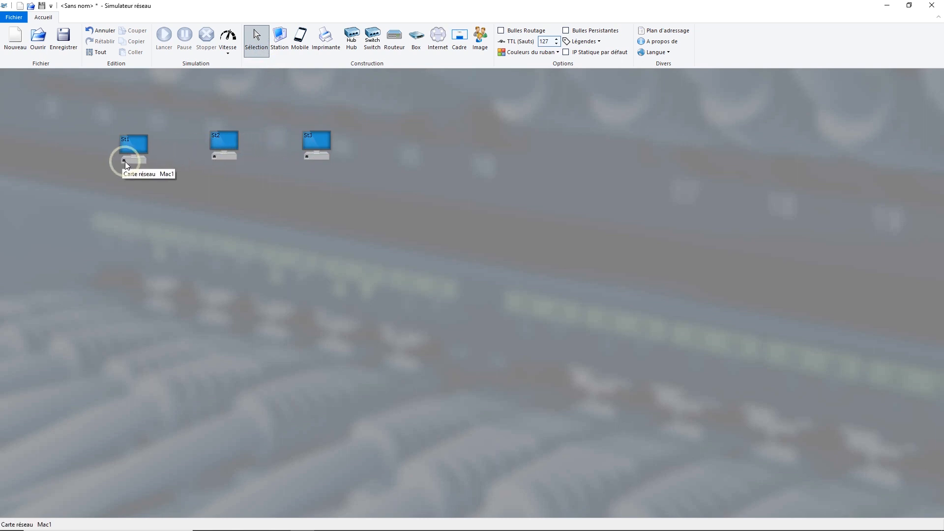
- Connect the network card of St1 to St2 and change the cable to a crossover cable (Câble croisé)
drag(125, 162, 224, 147)
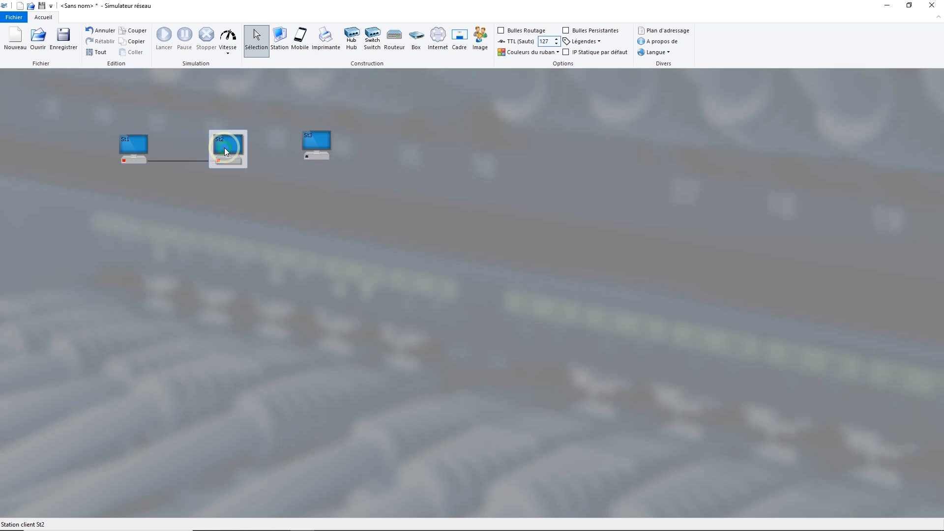
right_click(175, 160)
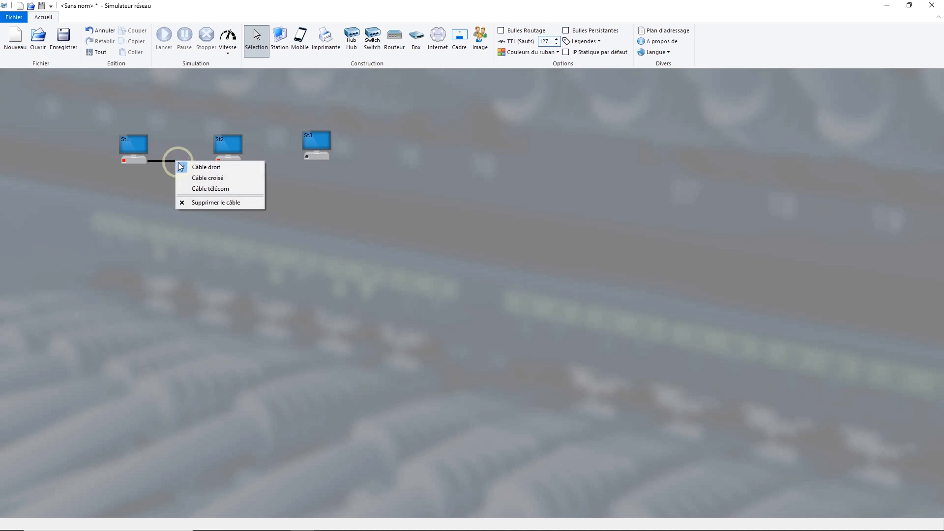
click(191, 178)
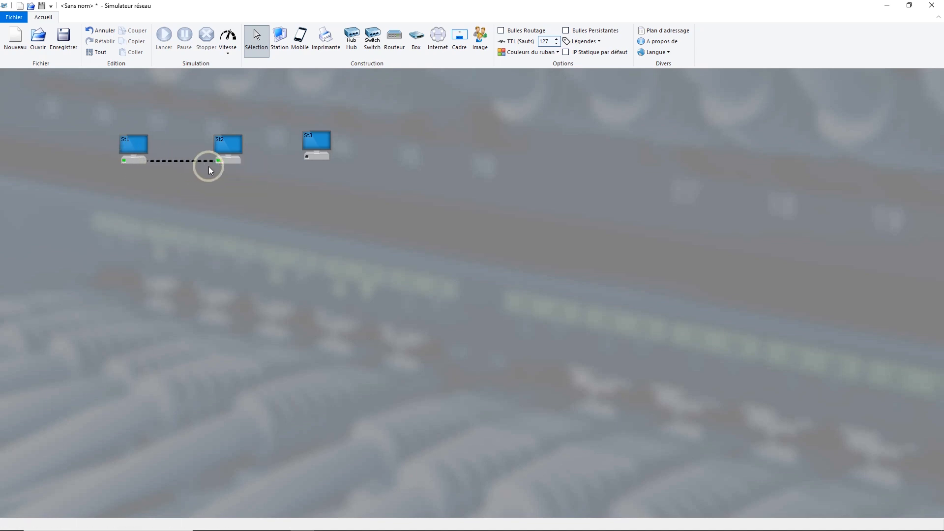
- Set up a unicast Ethernet frame from St1 (Mac1) to St2 (Mac2) with the content "Hello !"
right_click(123, 159)
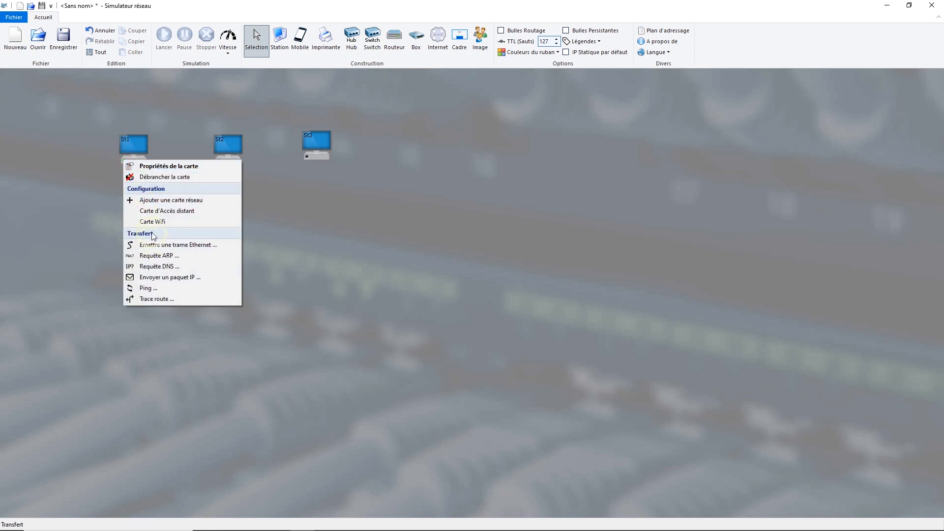
click(126, 141)
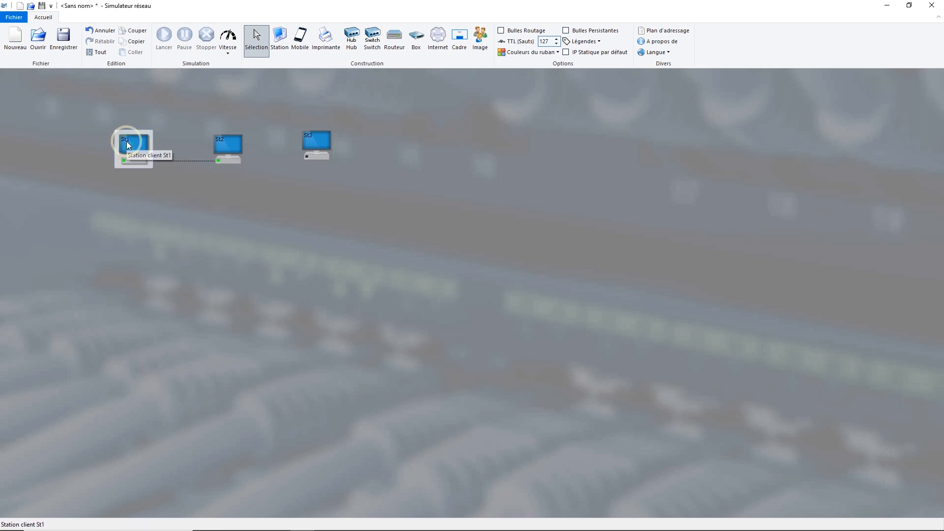
right_click(126, 140)
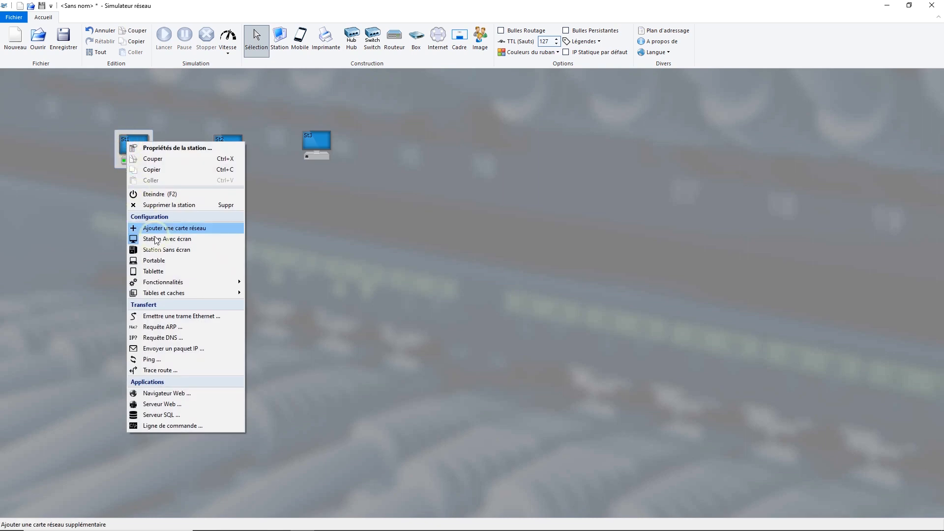
click(176, 317)
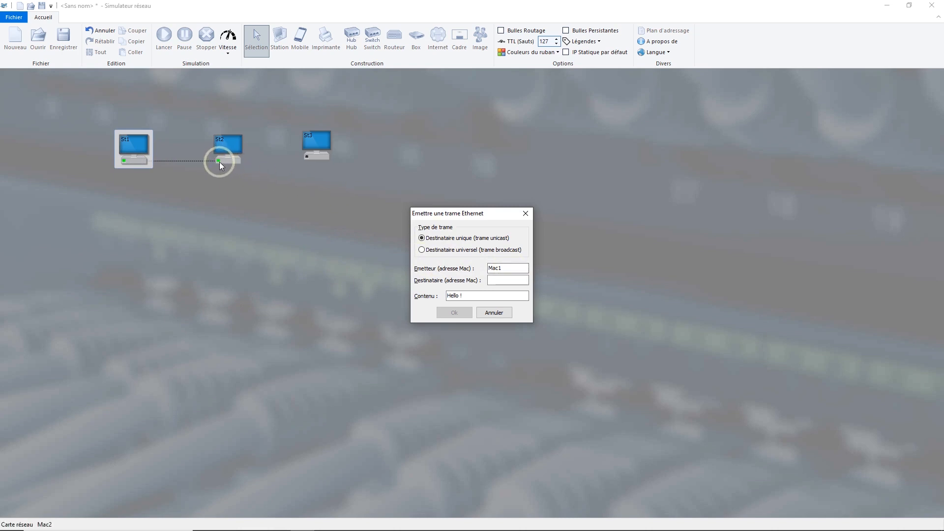
mouse_move(219, 160)
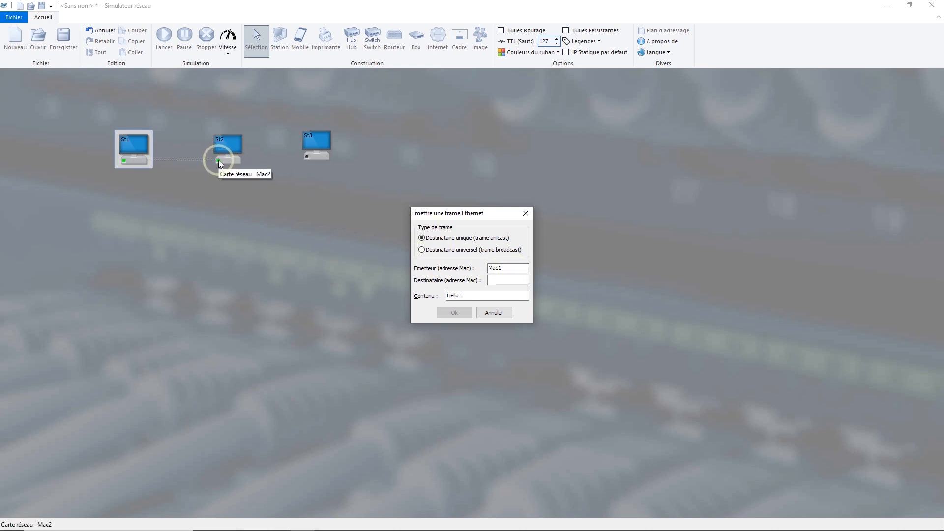
click(226, 147)
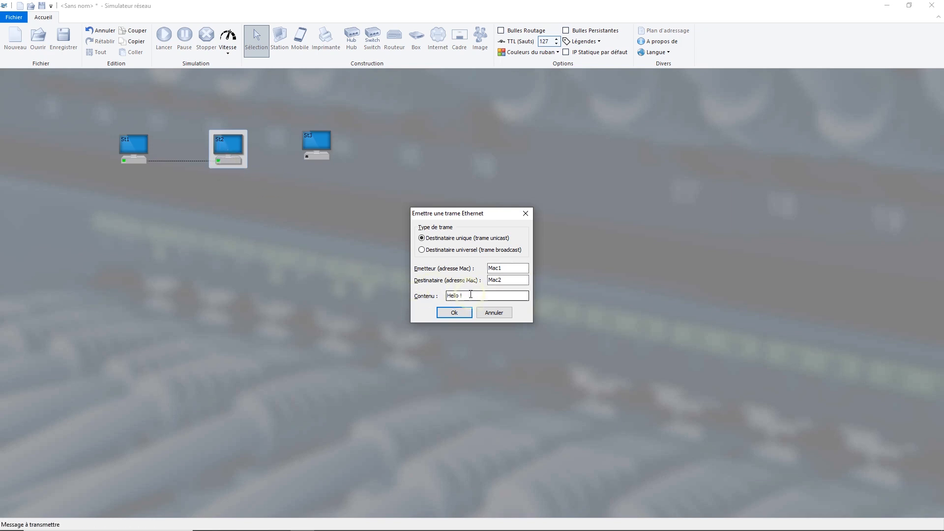
click(481, 297)
click(462, 319)
click(453, 317)
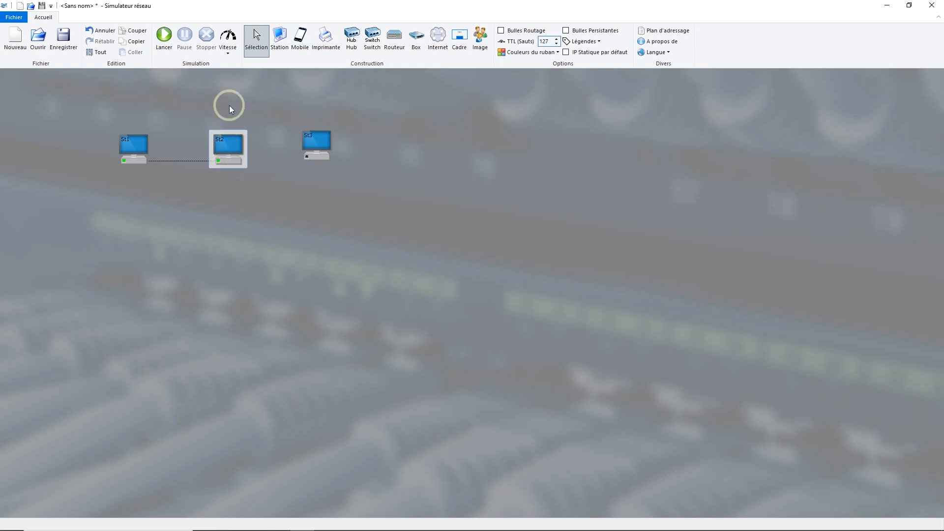
- Run the simulation, pause it while the frame is on the St1–St2 cable, and resume it
click(173, 39)
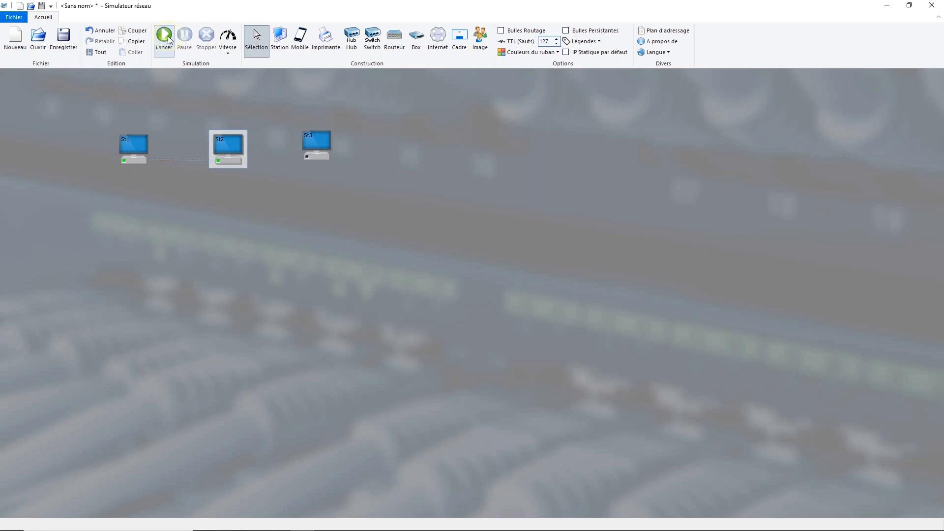
click(185, 37)
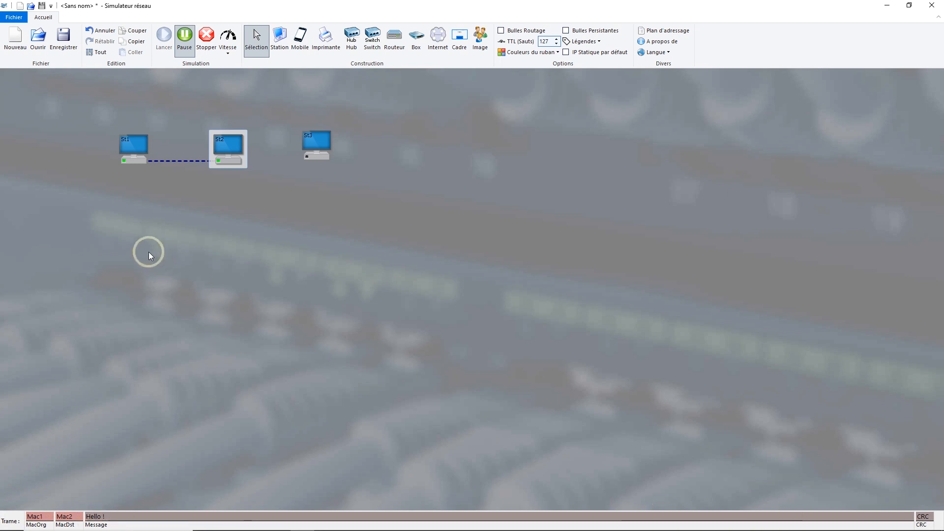
click(184, 35)
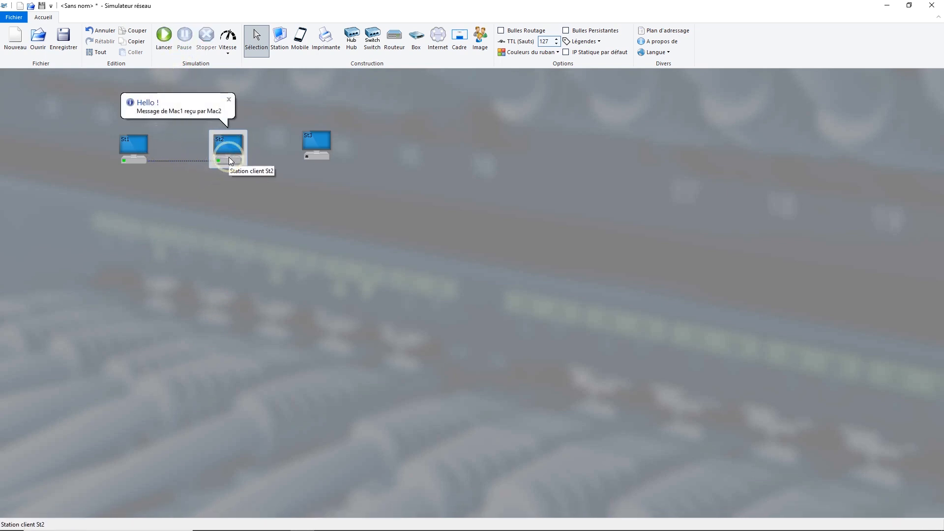
- Line up St3 with the other two stations and place a hub below St2
click(316, 148)
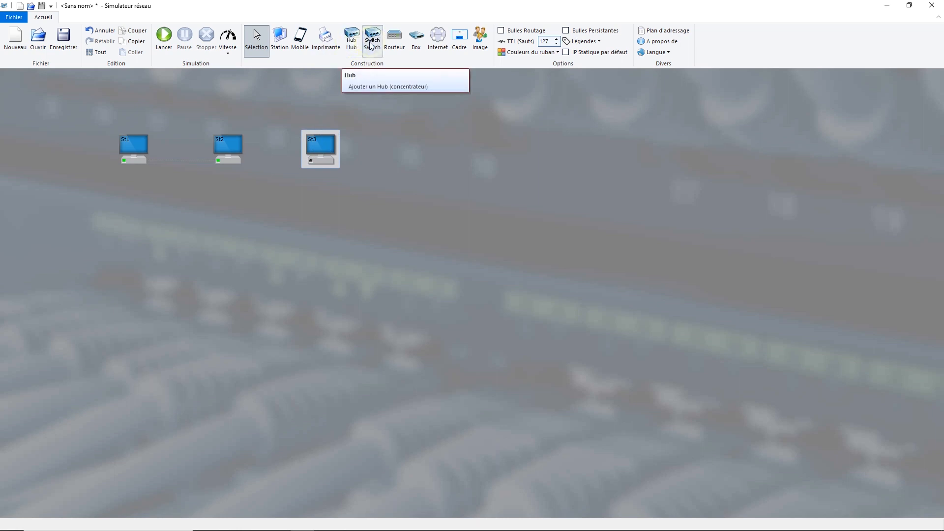
click(353, 44)
click(352, 42)
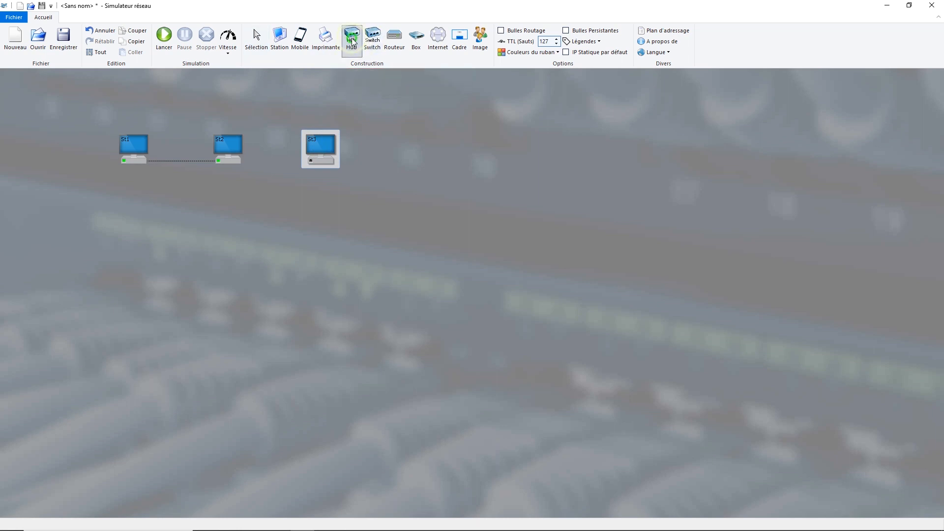
click(221, 226)
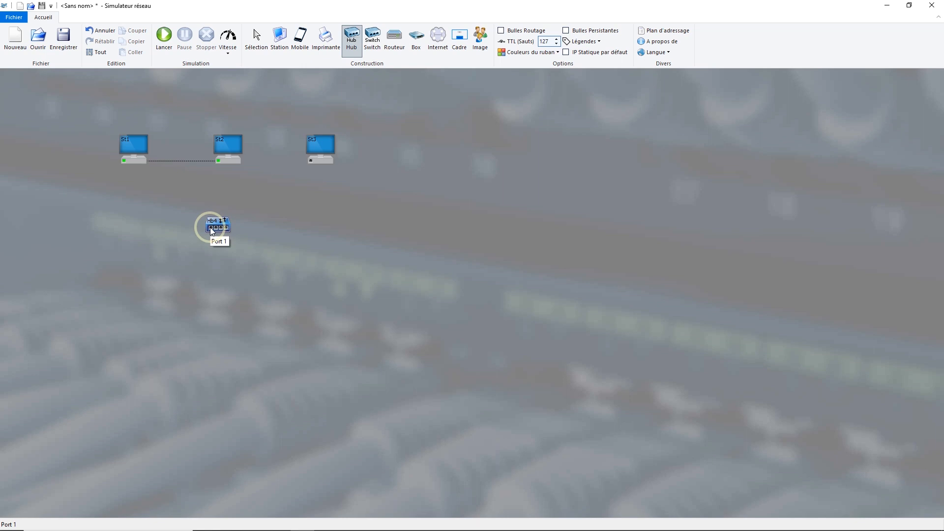
- Connect St1, St2 and St3 to separate ports of the hub, removing the direct cable between St1 and St2
drag(211, 227, 127, 159)
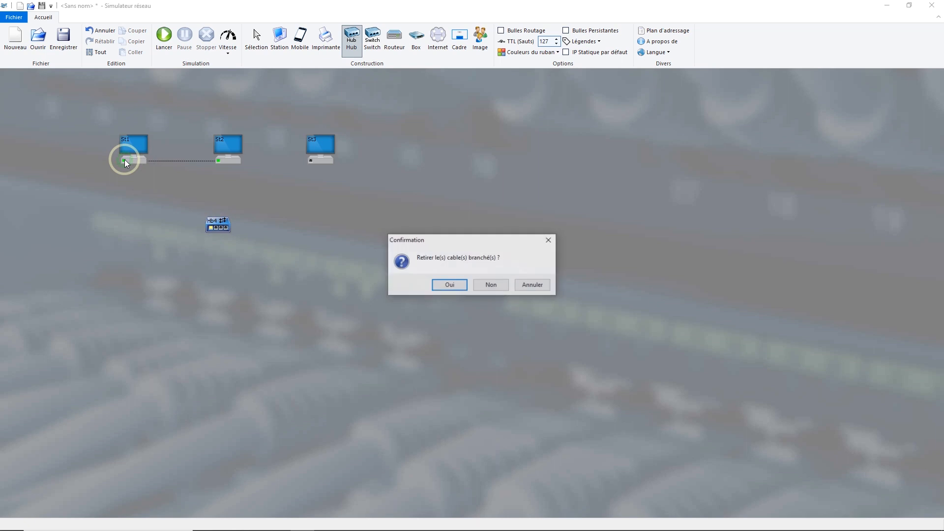
click(437, 286)
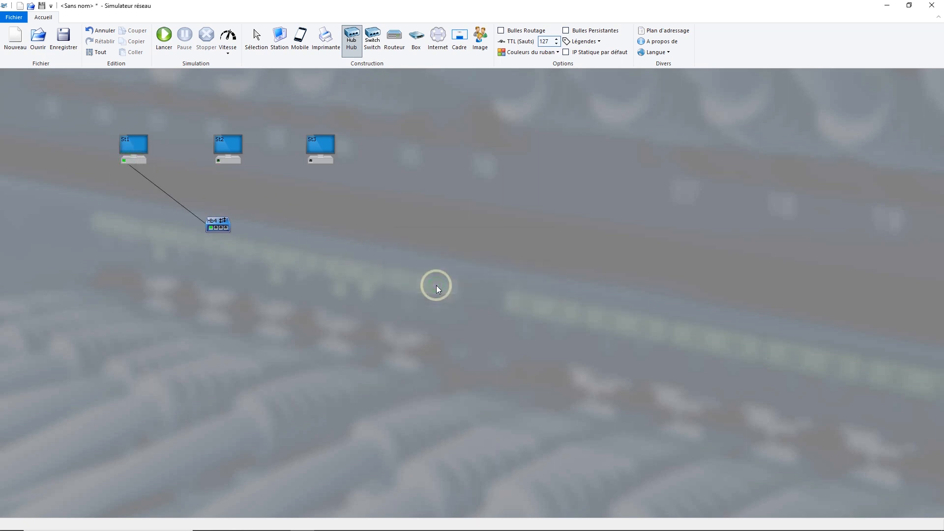
drag(217, 161, 219, 222)
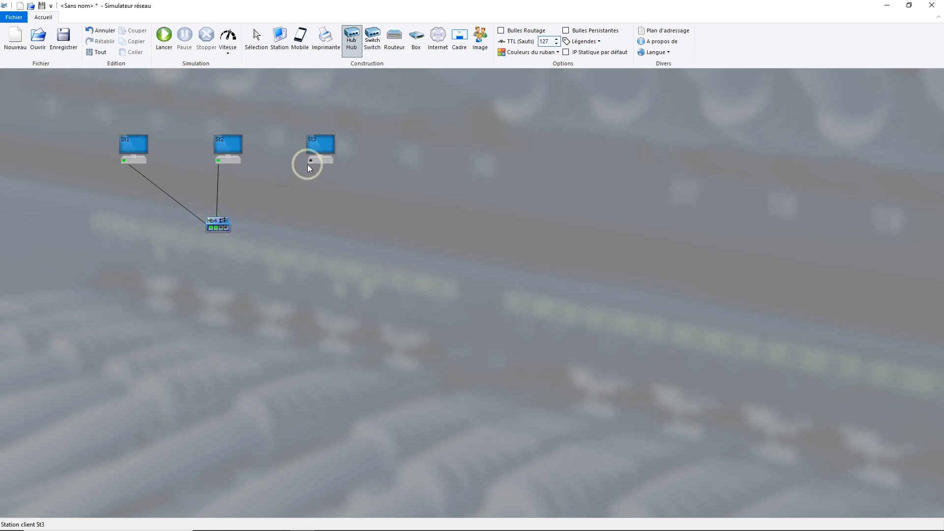
drag(308, 161, 224, 222)
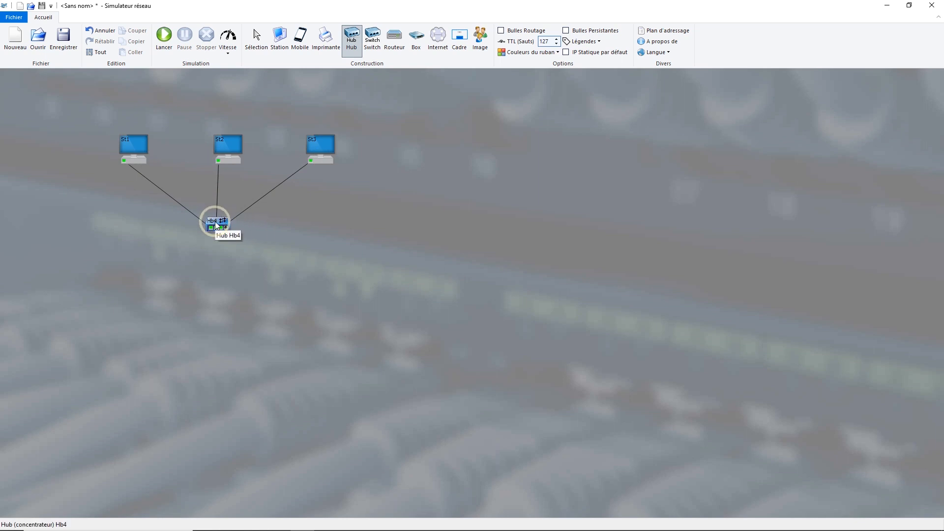
- Run the simulation twice to send the frame from St1 to St2 through the hub
click(163, 42)
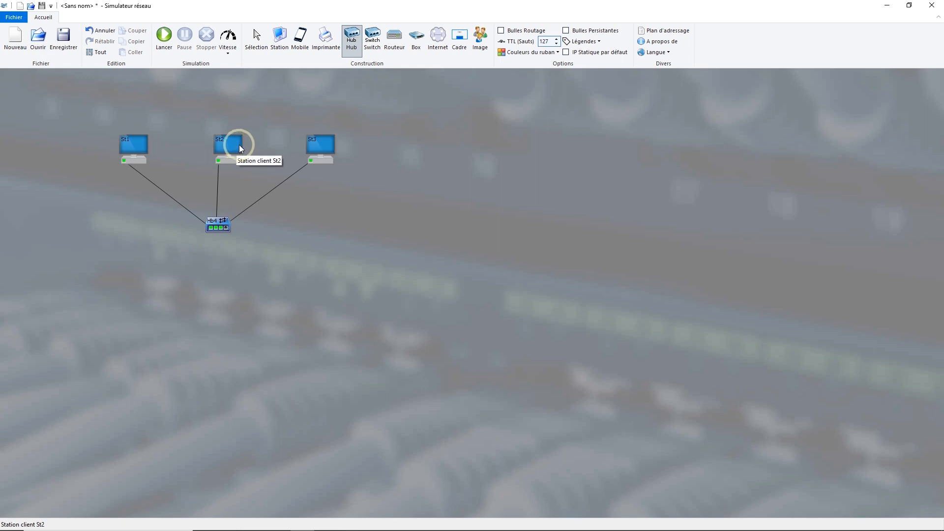
click(163, 46)
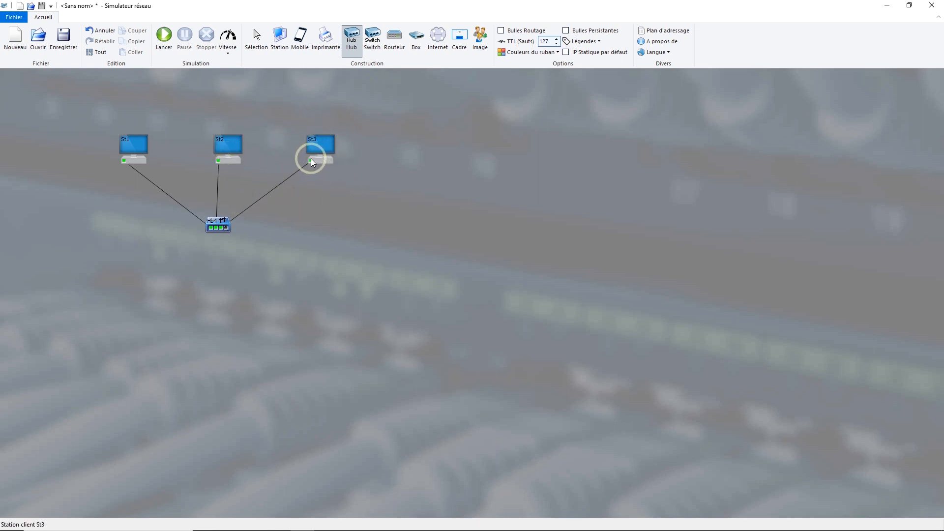
click(372, 43)
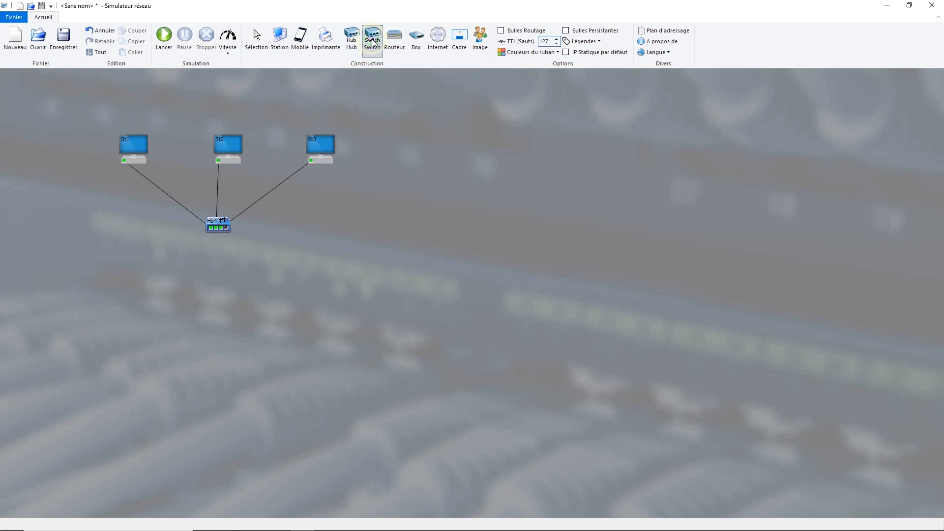
click(215, 255)
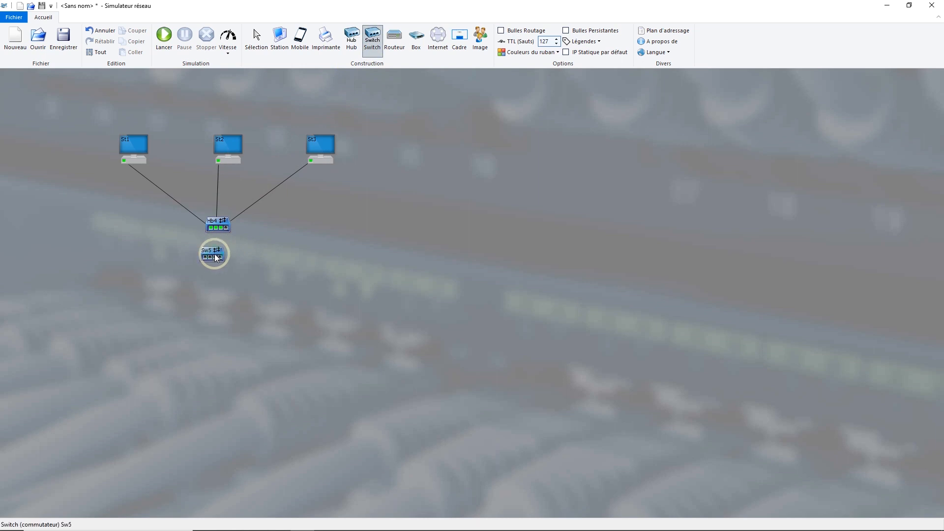
drag(218, 251, 224, 254)
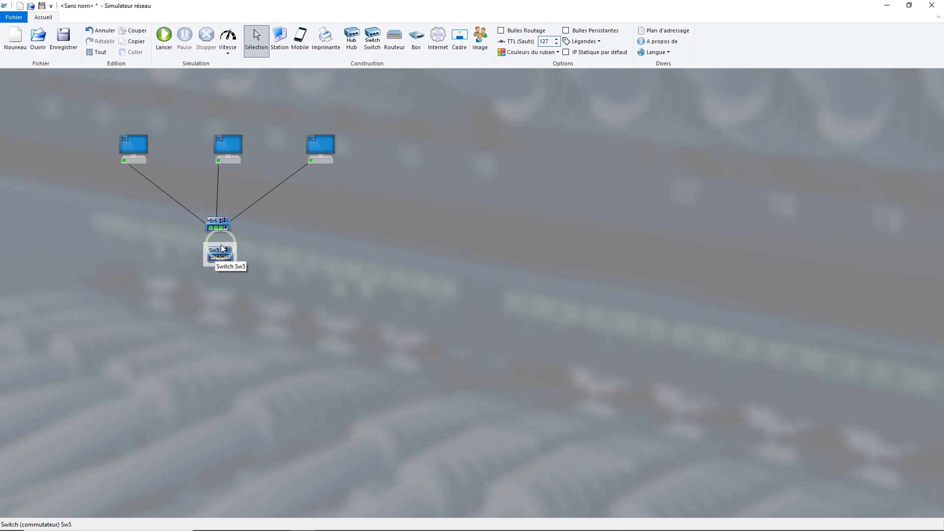
key(Delete)
- Change the hub's type to Switch in its properties and rename it Sw4
click(217, 224)
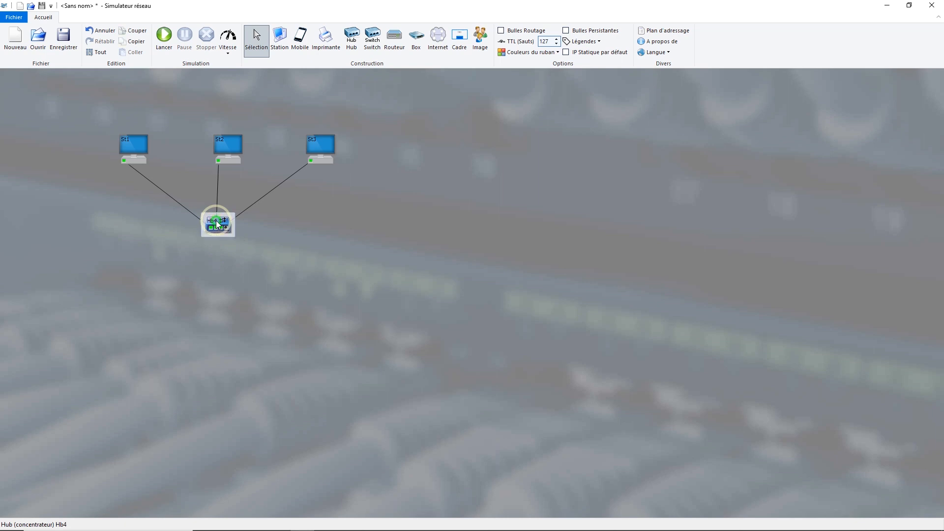
double_click(218, 224)
click(431, 243)
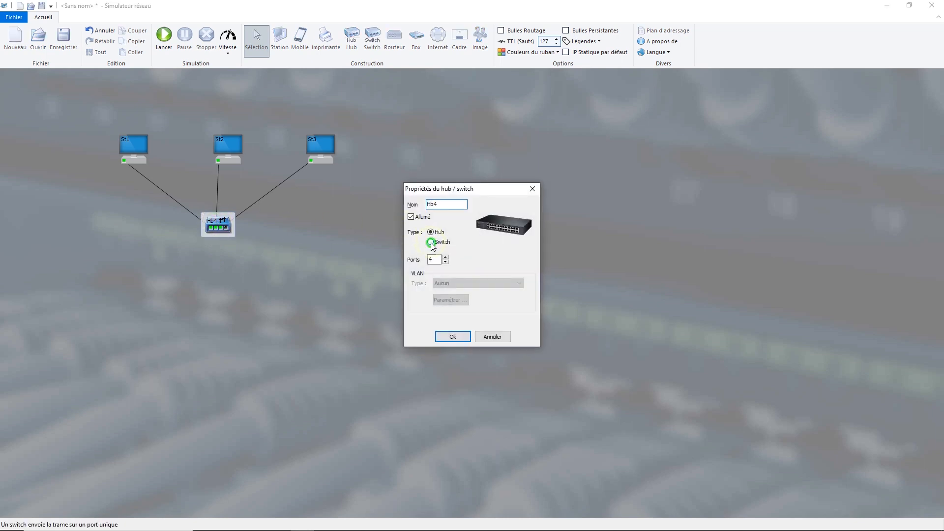
click(435, 203)
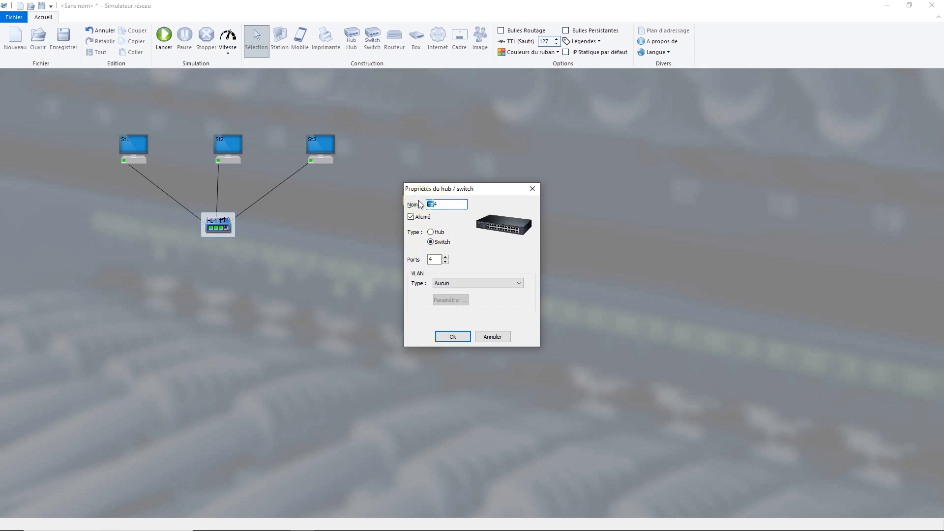
key(BackSpace)
key(BackSpace)
text(Sw)
click(412, 197)
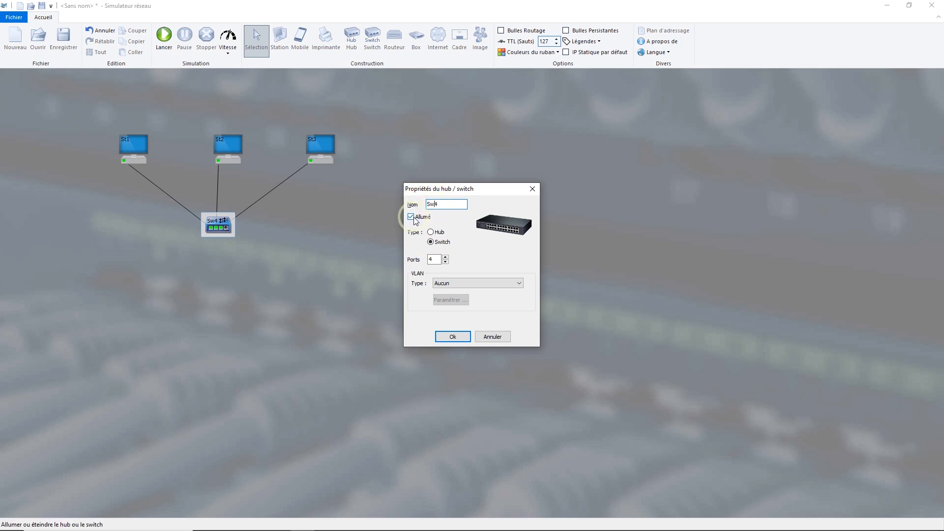
click(443, 339)
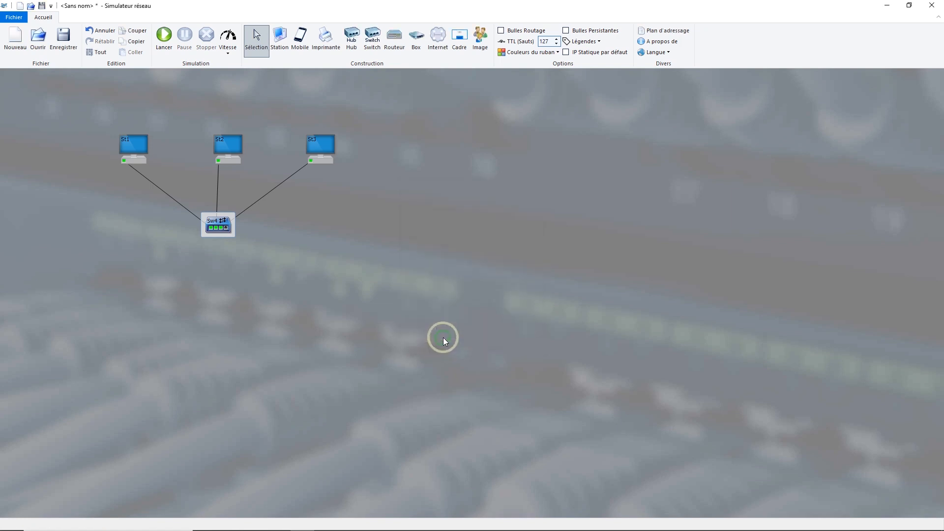
click(288, 269)
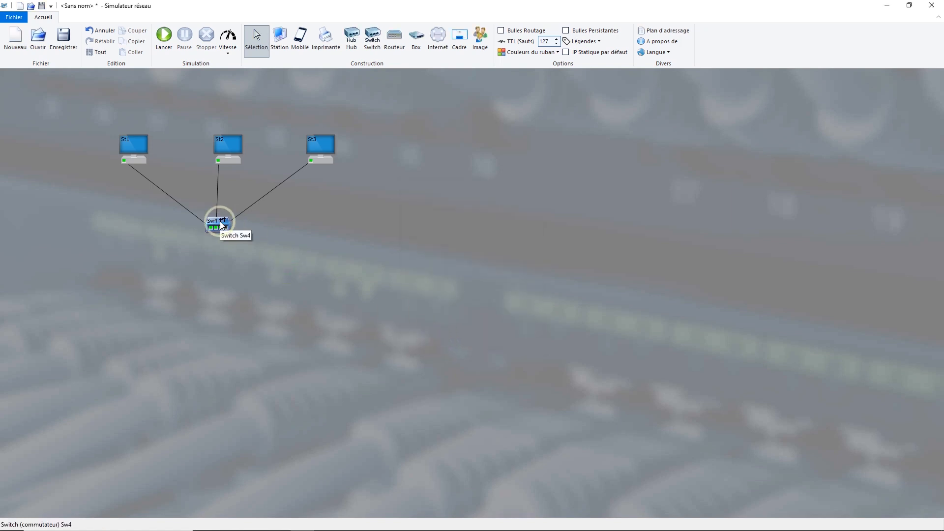
- Run the frame simulation through switch Sw4 and fill in its MAC/port table (Table Mac/Port)
click(164, 36)
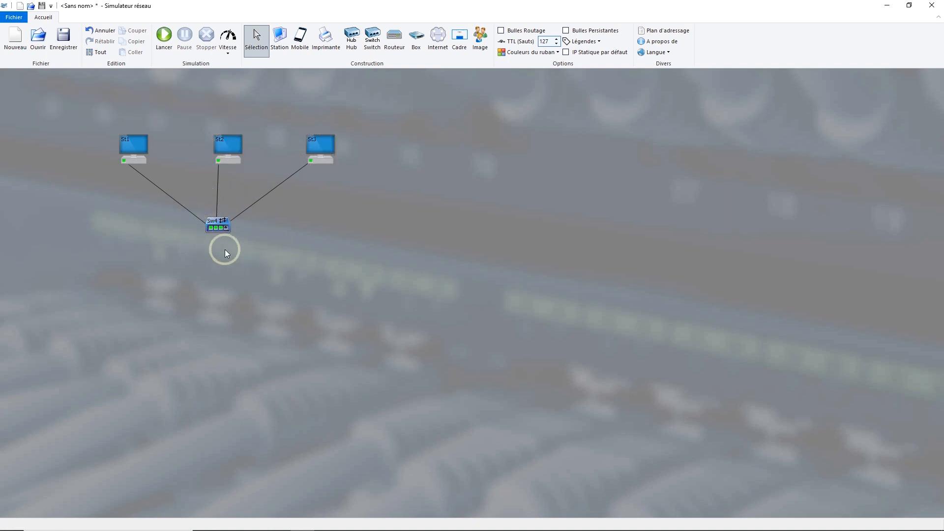
right_click(219, 223)
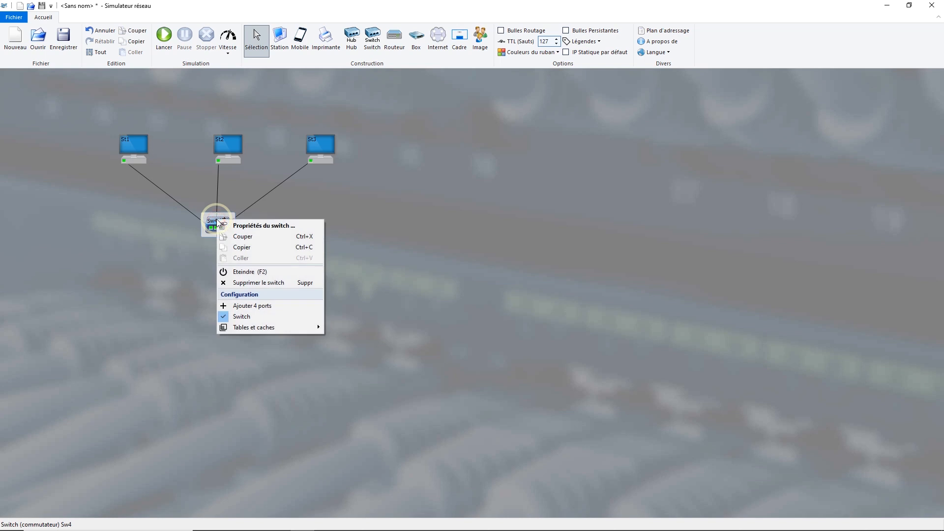
mouse_move(282, 329)
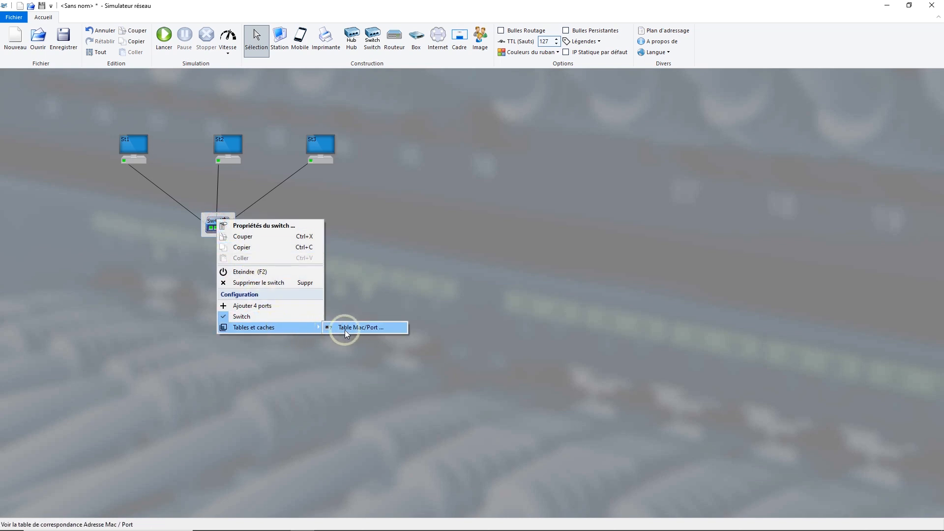
click(359, 328)
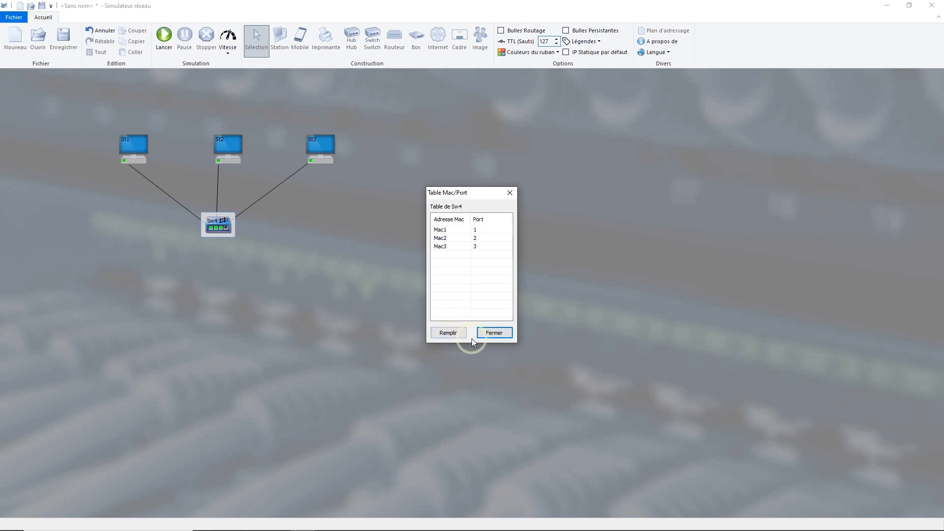
click(460, 334)
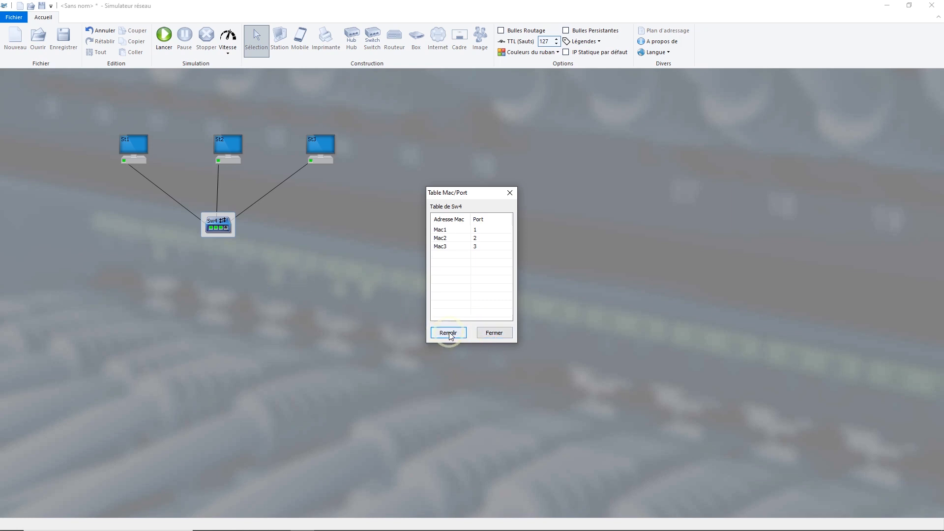
click(497, 333)
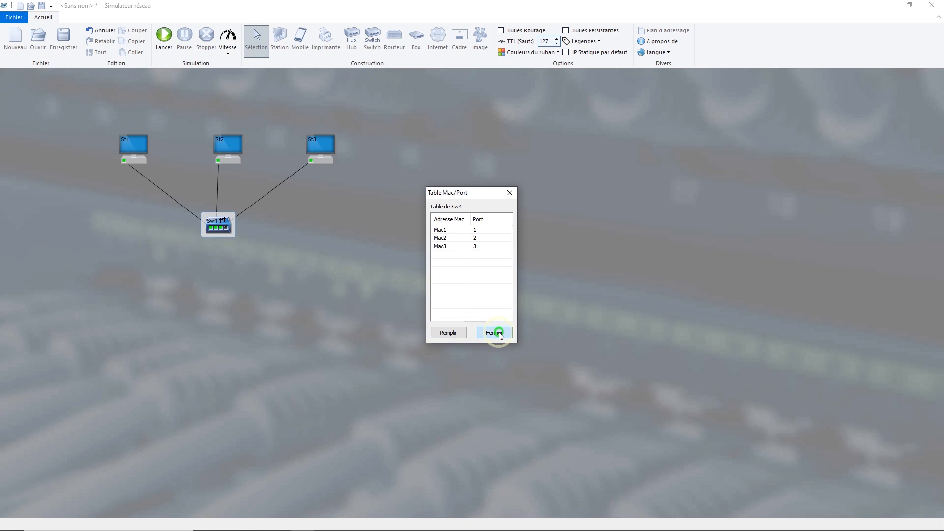
click(498, 334)
click(230, 313)
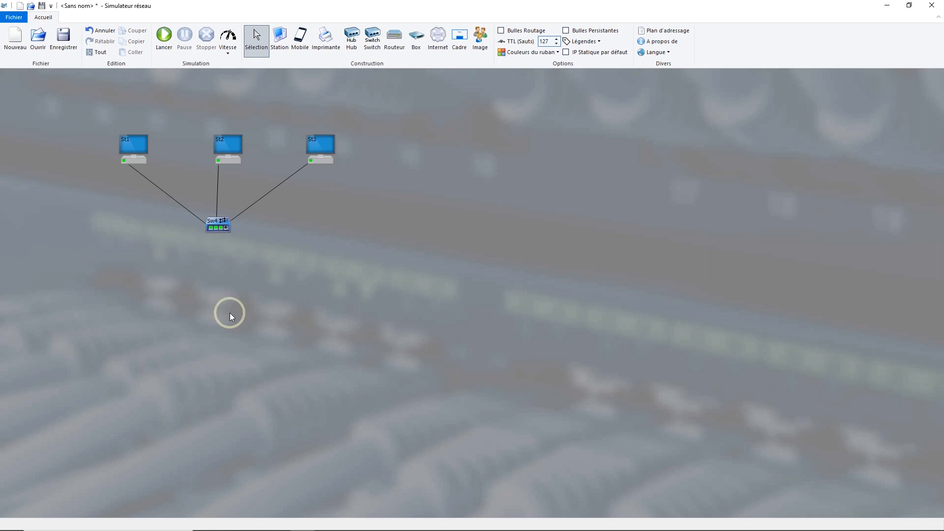
- Send a broadcast Ethernet frame from St1's network card, Mac1, with the content "Hello !"
right_click(123, 162)
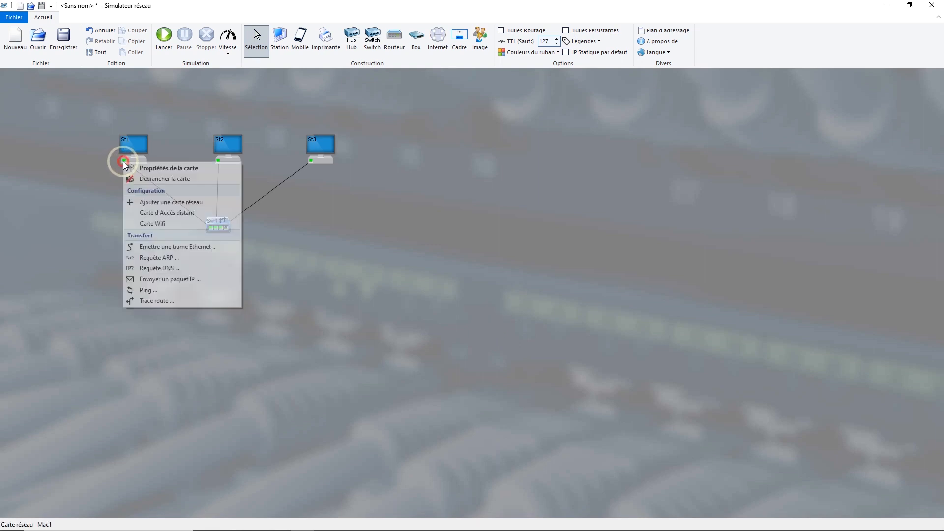
click(158, 248)
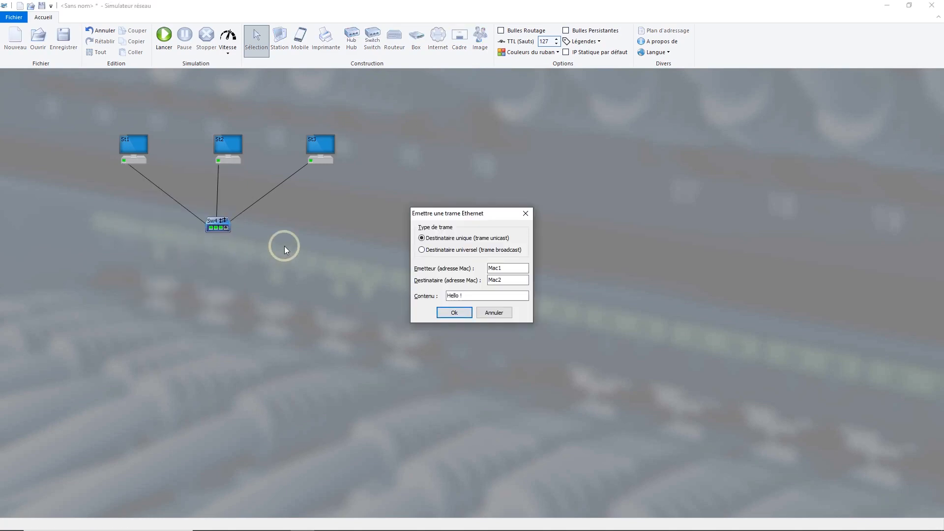
click(442, 251)
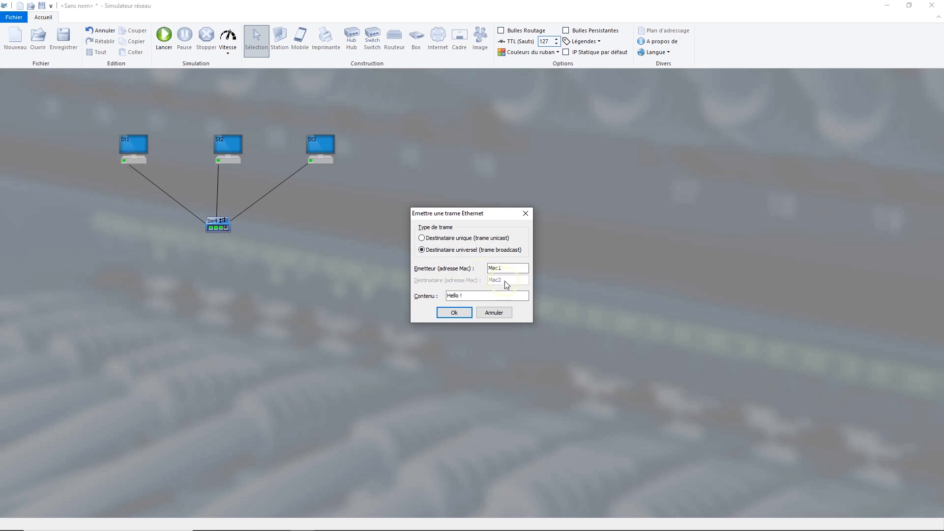
click(466, 296)
click(458, 313)
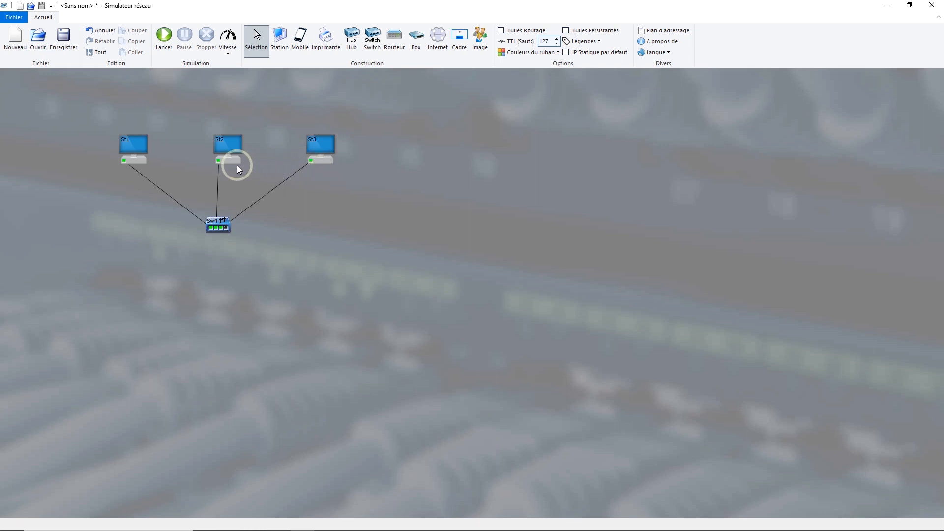
- Give St1's network card the static IP address 1.1.1.1 with network mask 255.0.0.0
double_click(123, 162)
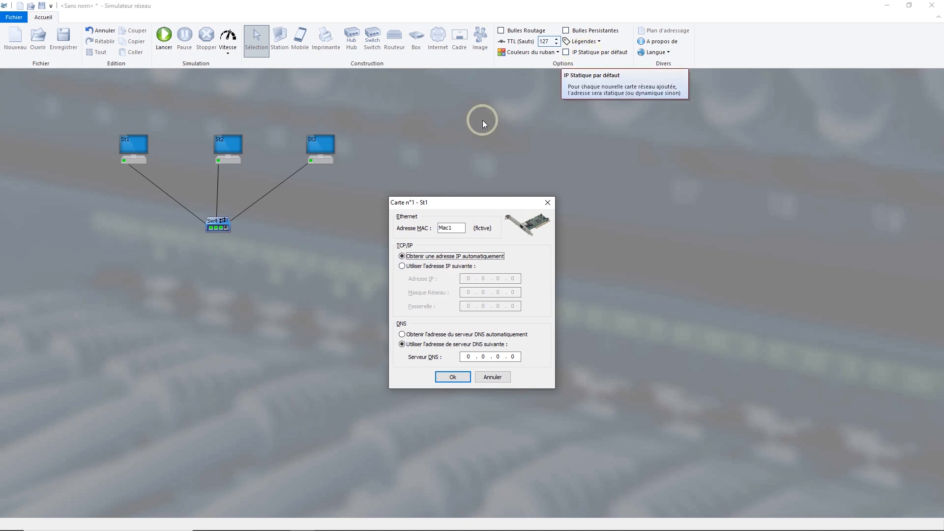
click(422, 268)
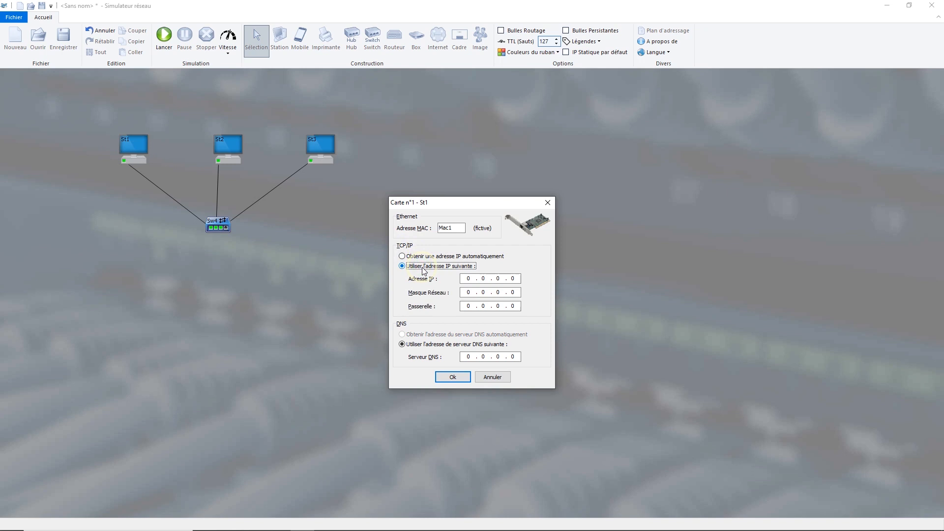
key(Tab)
text(1.1.1.1)
key(Tab)
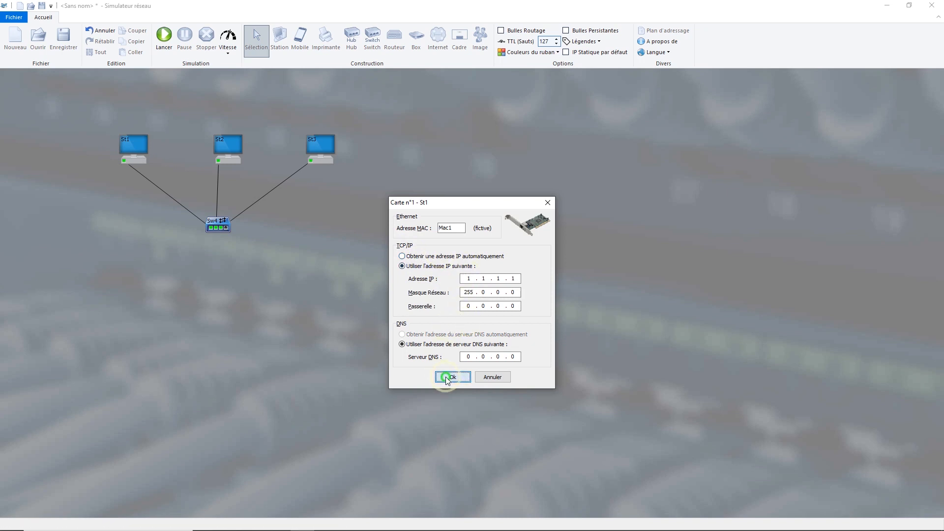
click(472, 292)
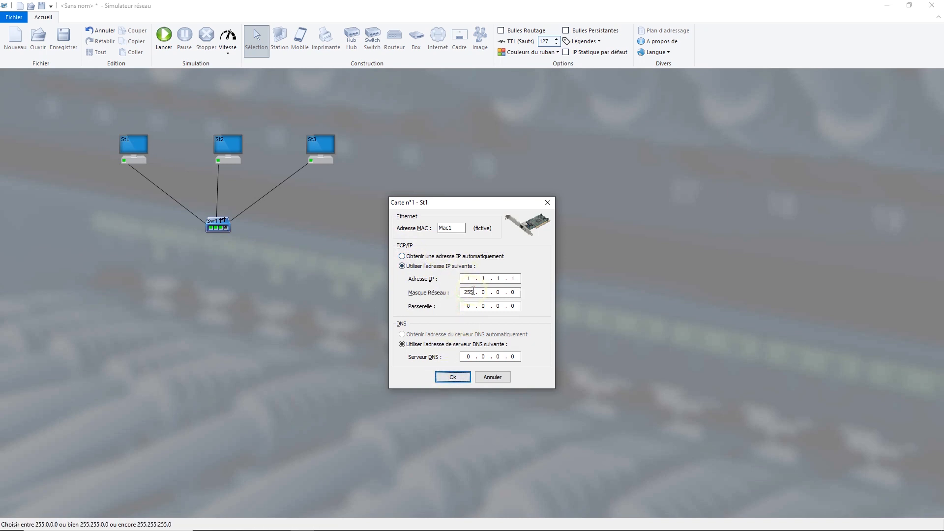
click(453, 377)
click(468, 307)
click(469, 344)
click(460, 379)
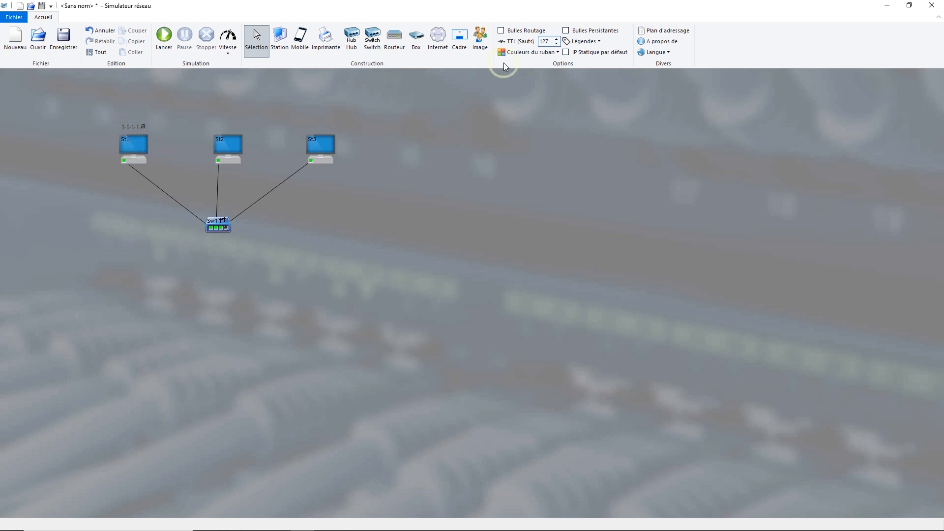
- Hide all IP legends in the diagram and show them again with the Toutes les IP option
click(593, 42)
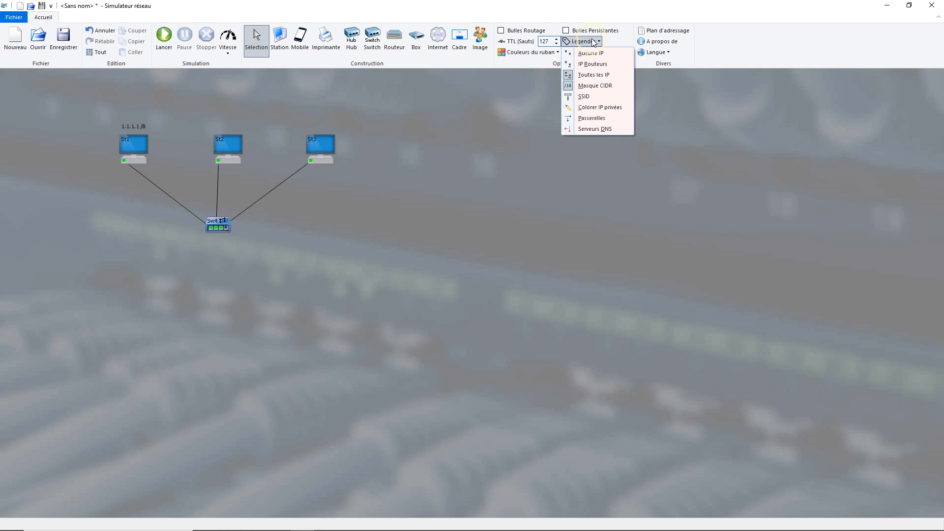
click(597, 53)
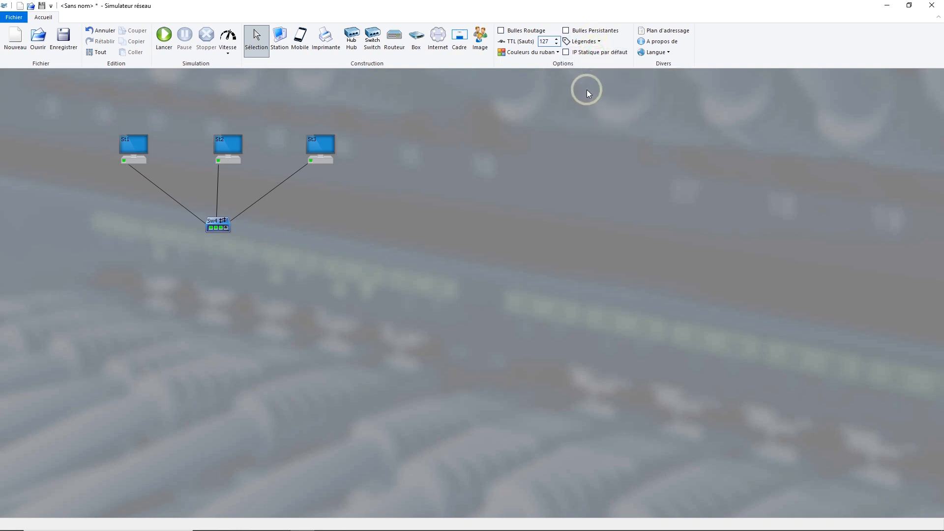
click(589, 44)
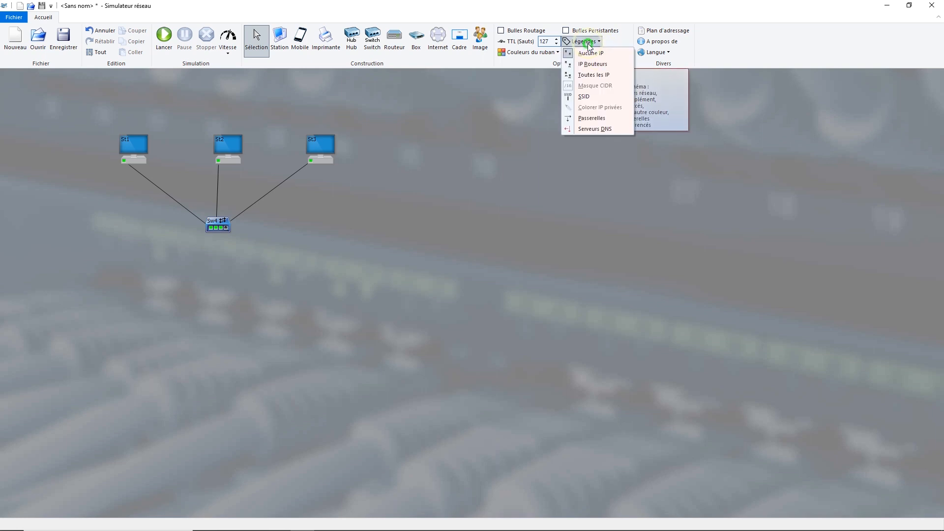
click(590, 75)
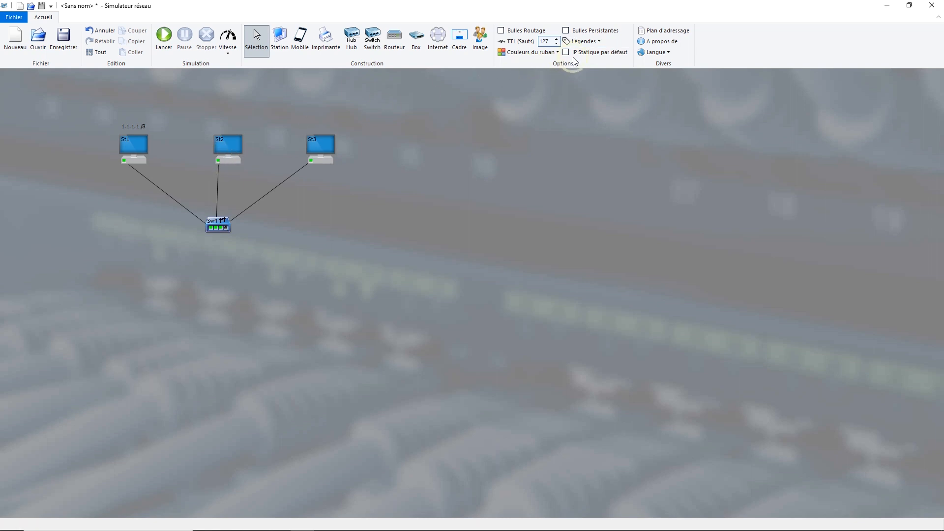
click(589, 41)
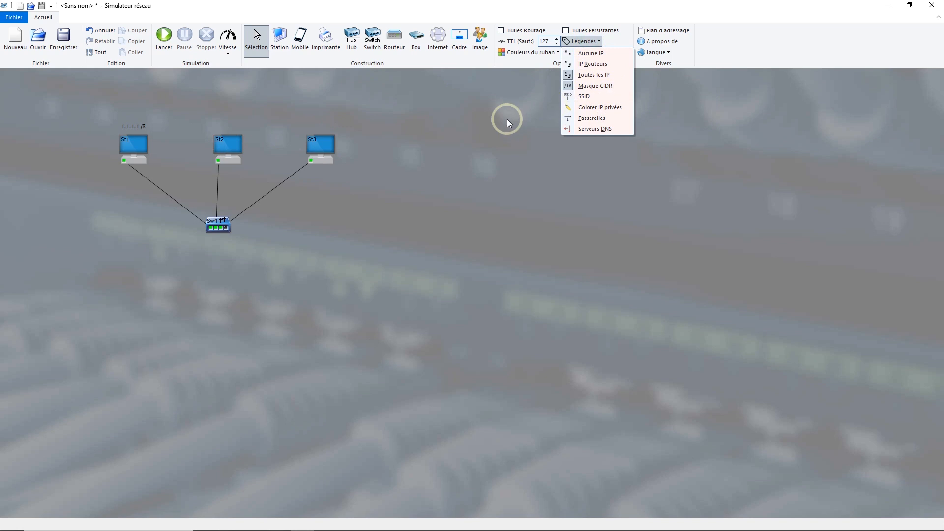
click(384, 169)
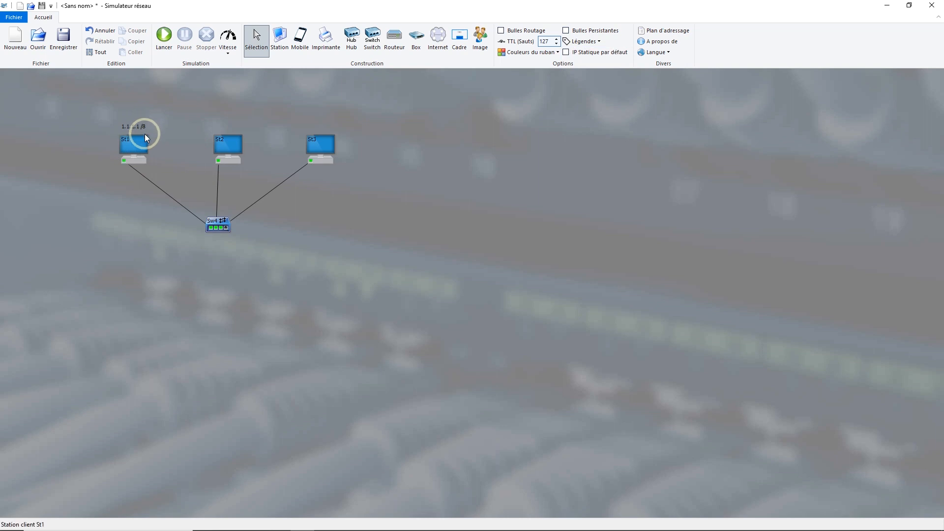
- Give St2's network card the static IP address 2.2.2.2 with network mask 255.0.0.0
double_click(217, 161)
click(413, 266)
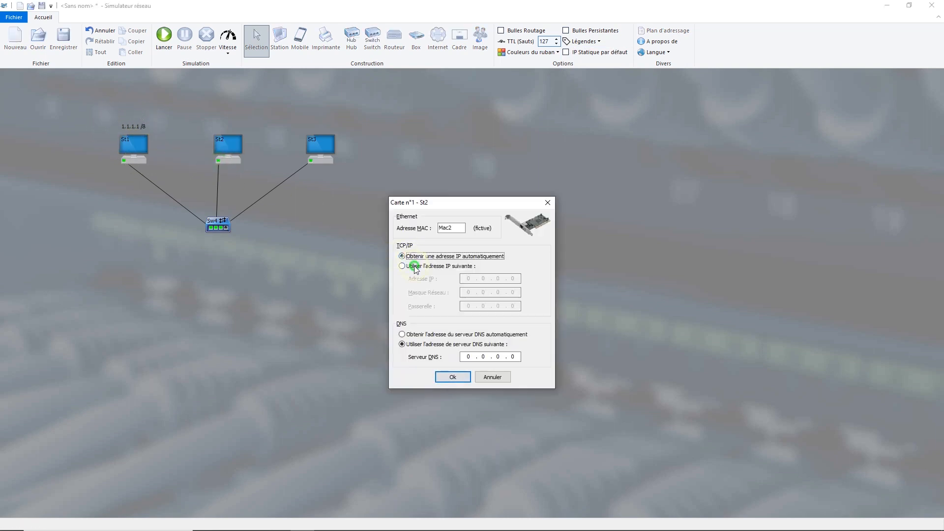
click(459, 279)
text(2 . 2 . 2 .)
text(2.2.)
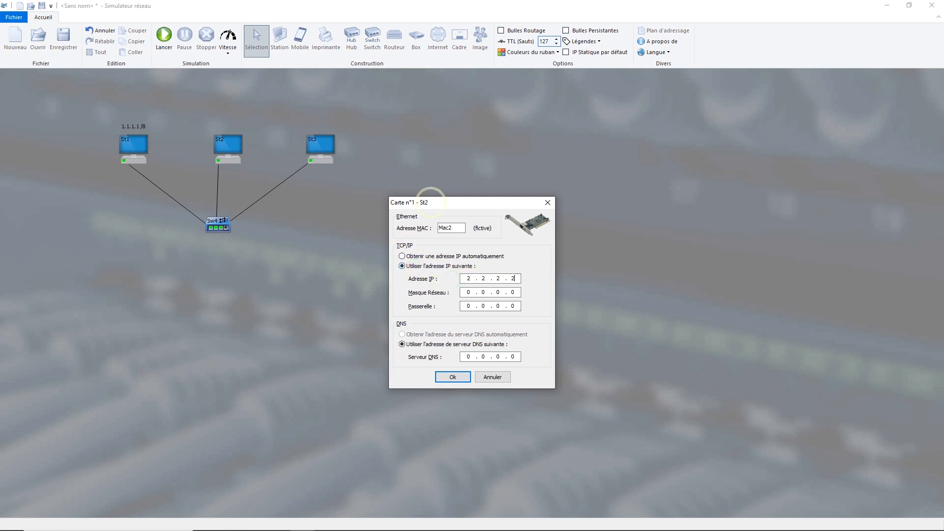
text(255)
click(451, 378)
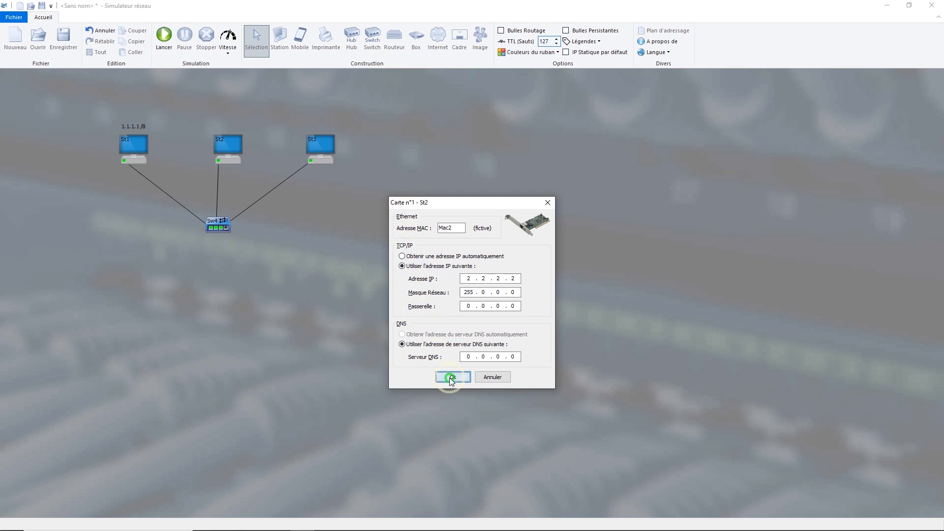
- Give St3's network card the static IP address 3.3.3.3 with a /8 network mask
double_click(307, 164)
click(450, 268)
click(468, 278)
text(3.3)
click(448, 377)
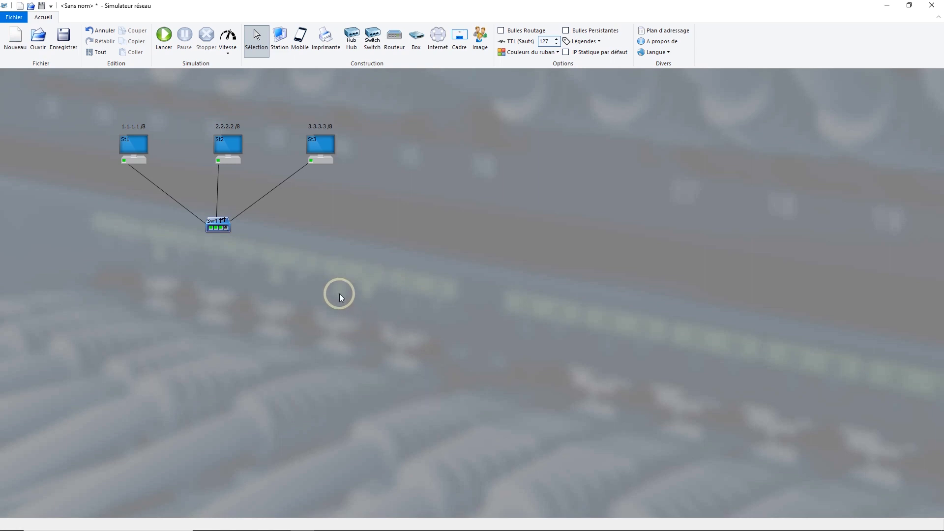
- Try to send a unicast IP packet containing "Hello !" from St1 to St2 at 2.2.2.2
right_click(129, 147)
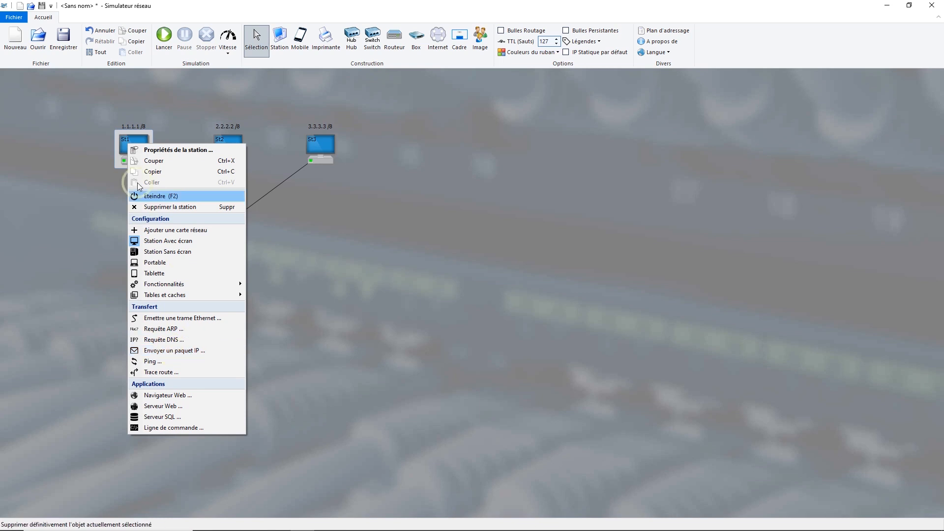
click(169, 352)
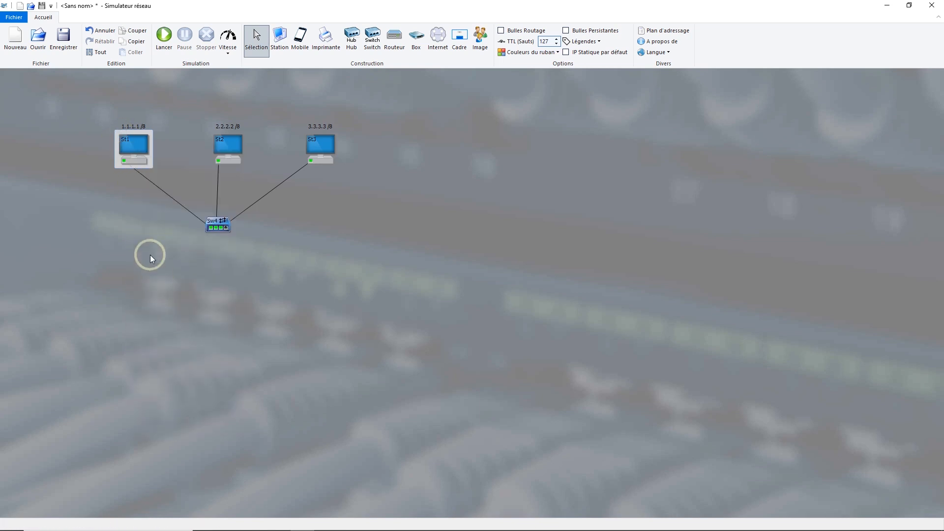
right_click(125, 168)
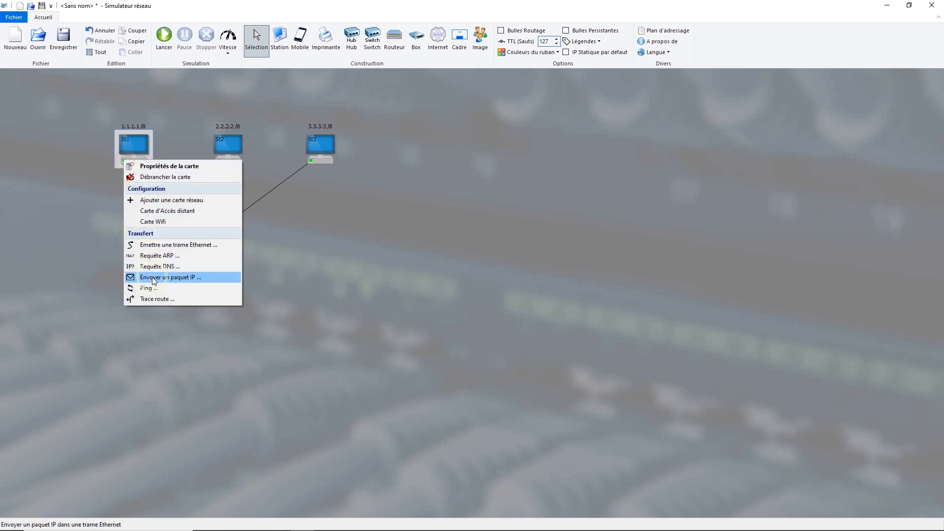
key(Escape)
right_click(130, 147)
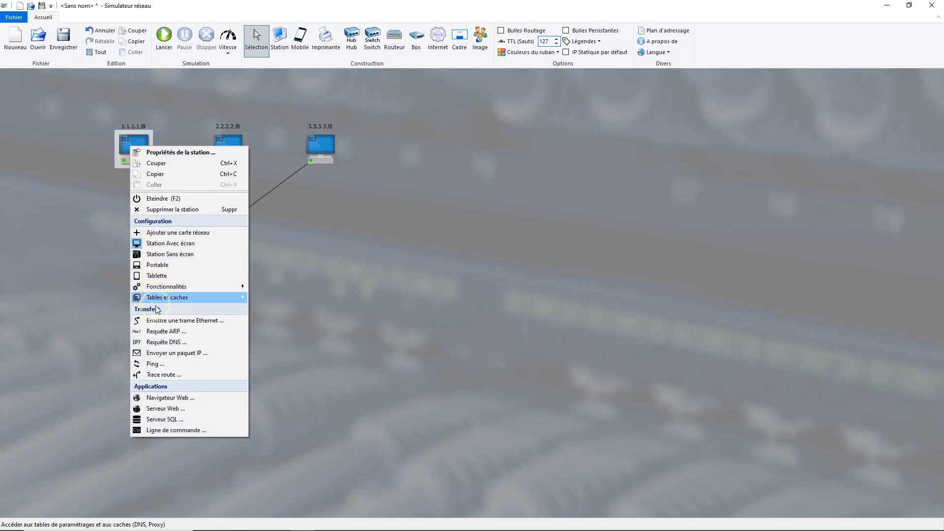
click(167, 353)
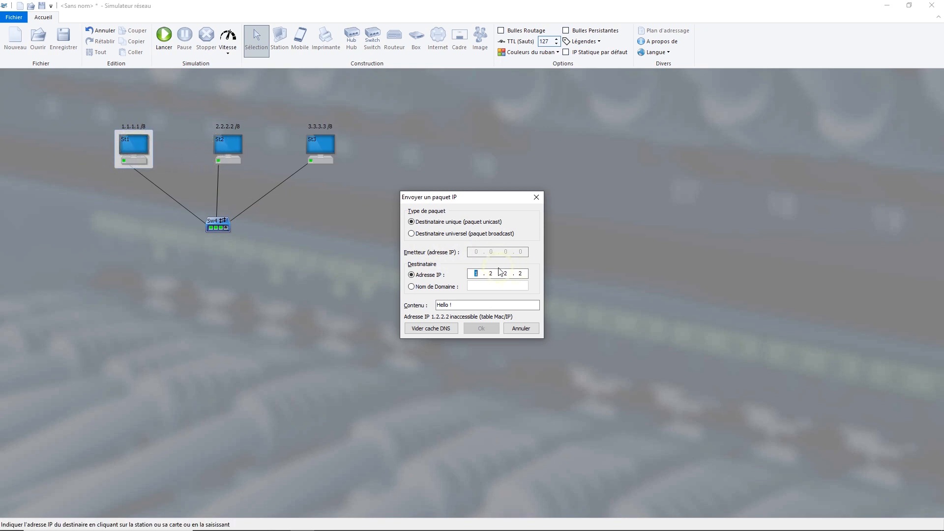
click(226, 148)
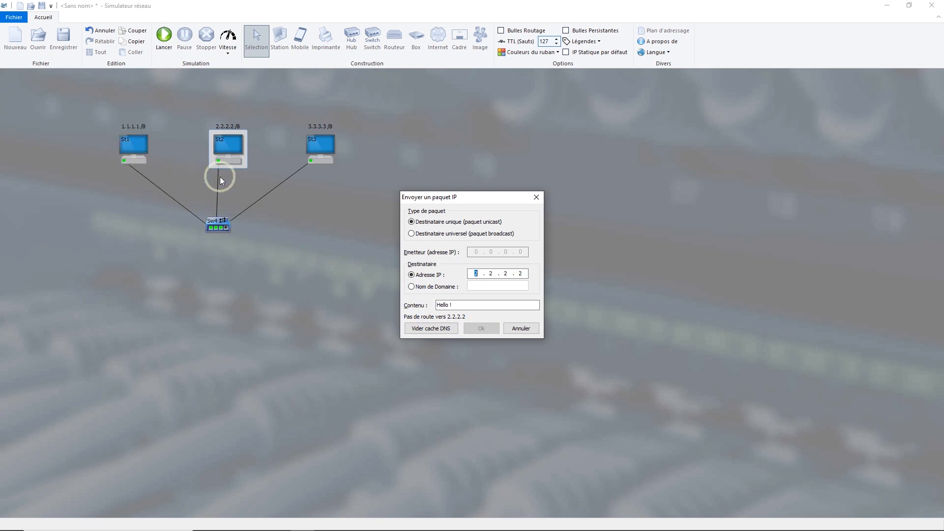
click(517, 328)
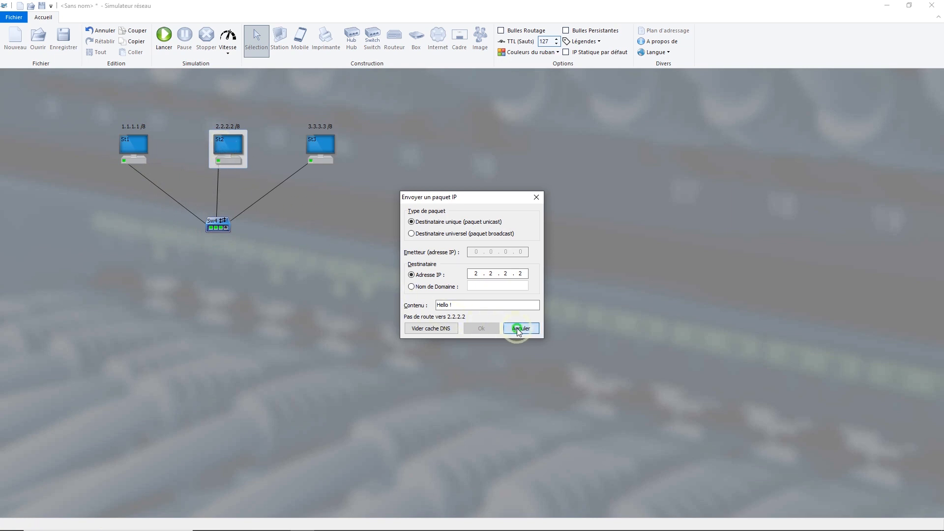
click(304, 265)
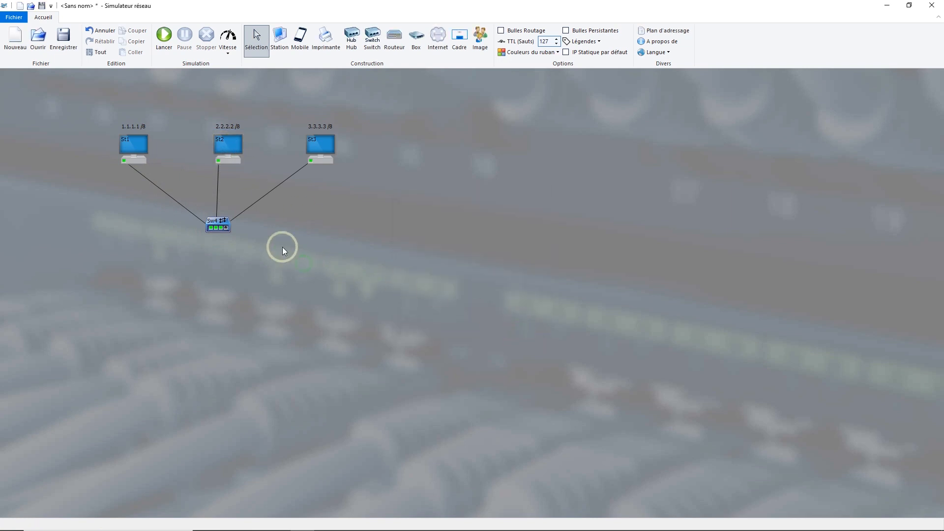
- Examine the IP address and network mask octets in St1's network card settings without changing them
double_click(123, 161)
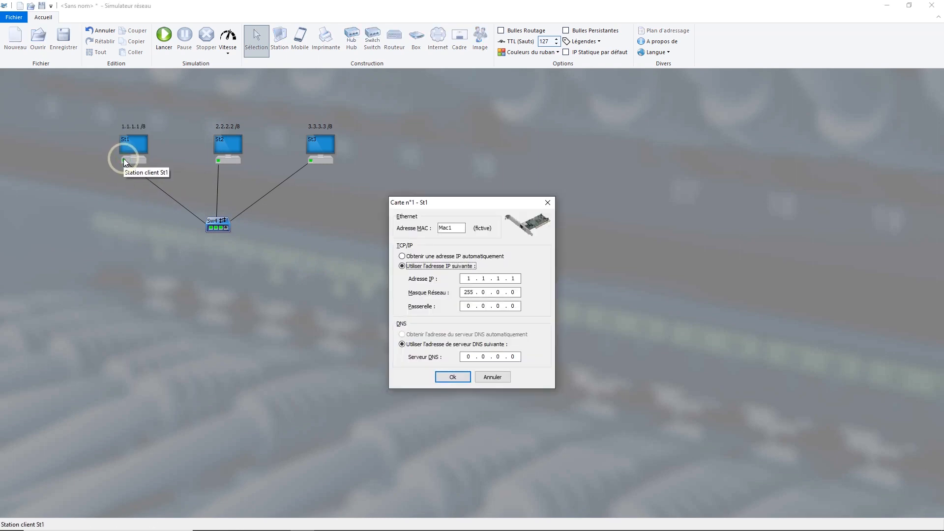
click(467, 280)
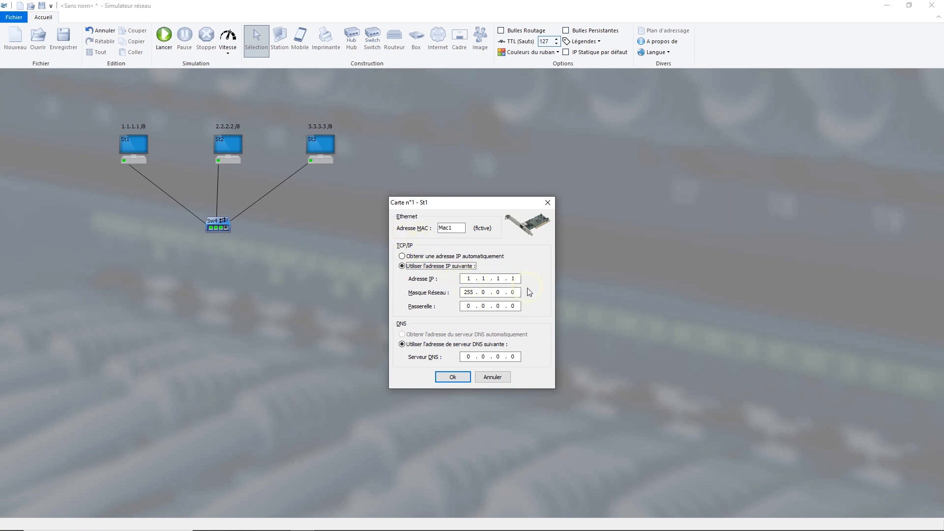
click(470, 292)
double_click(470, 292)
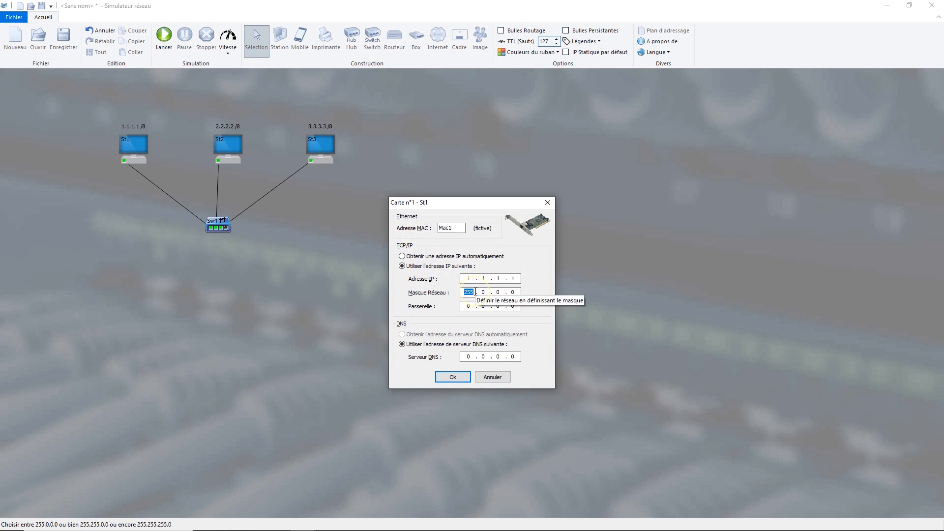
click(475, 291)
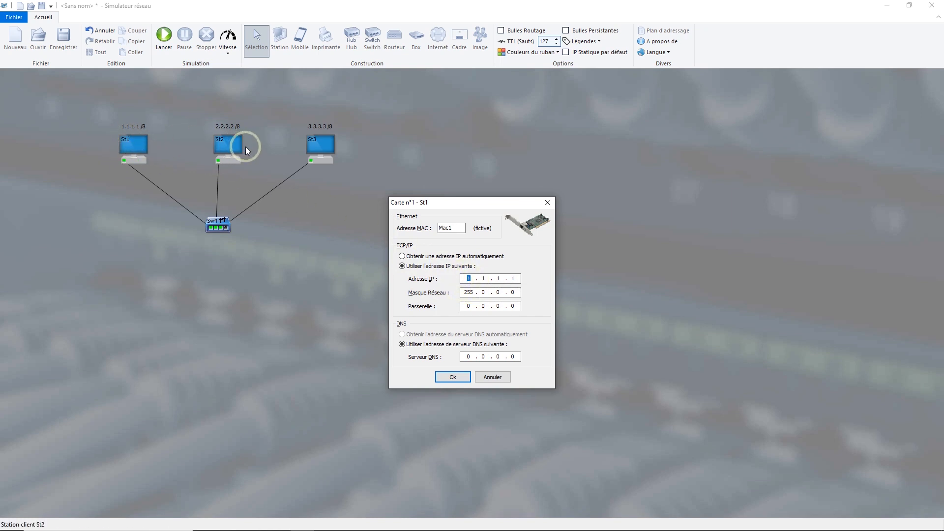
click(486, 379)
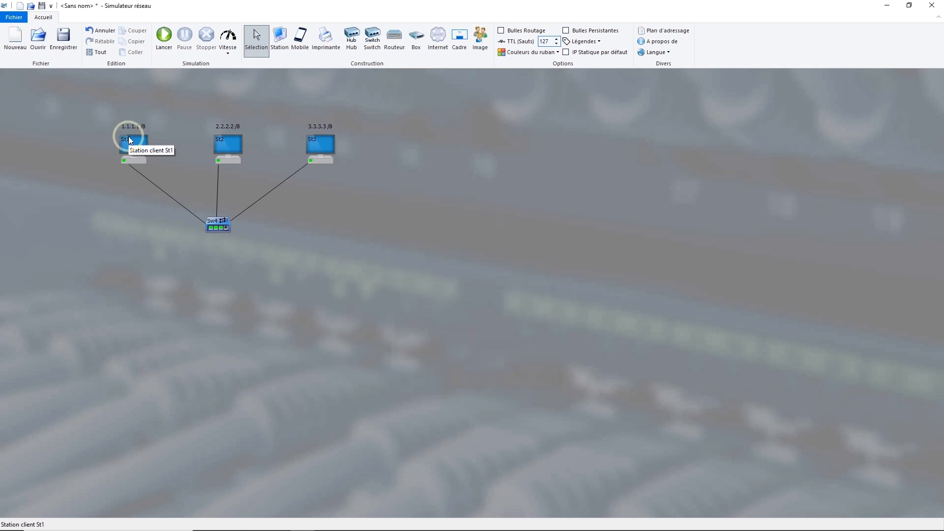
- Set the static IP address of St2's network card to 1.2.2.2
double_click(220, 161)
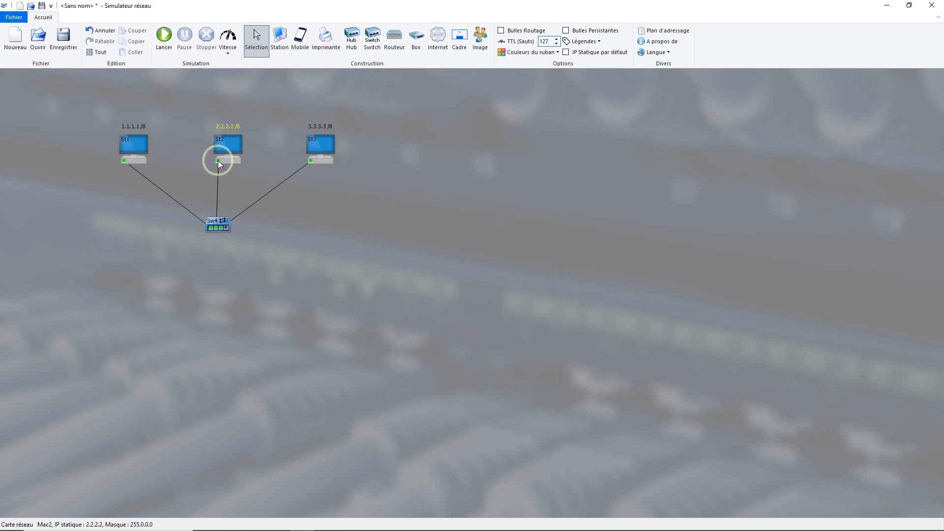
double_click(470, 279)
text(1.2.2.2)
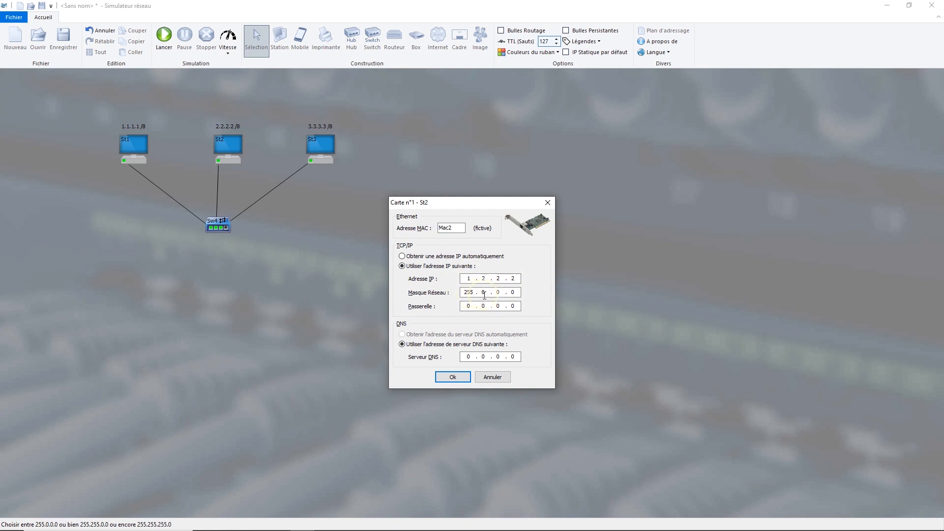
click(458, 378)
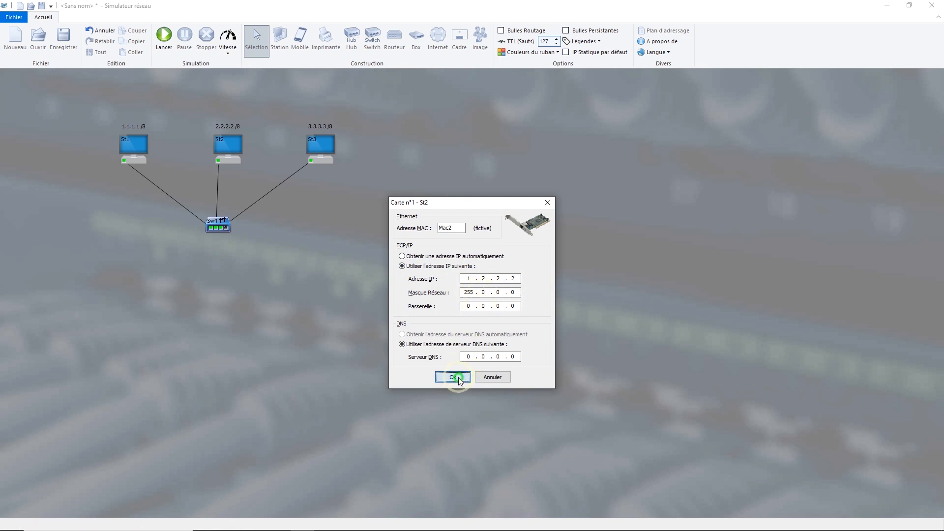
- Set the static IP address of St3's network card to 1.3.3.3
double_click(311, 161)
click(472, 278)
key(BackSpace)
text(1 . 3 . 3 . 3)
click(456, 380)
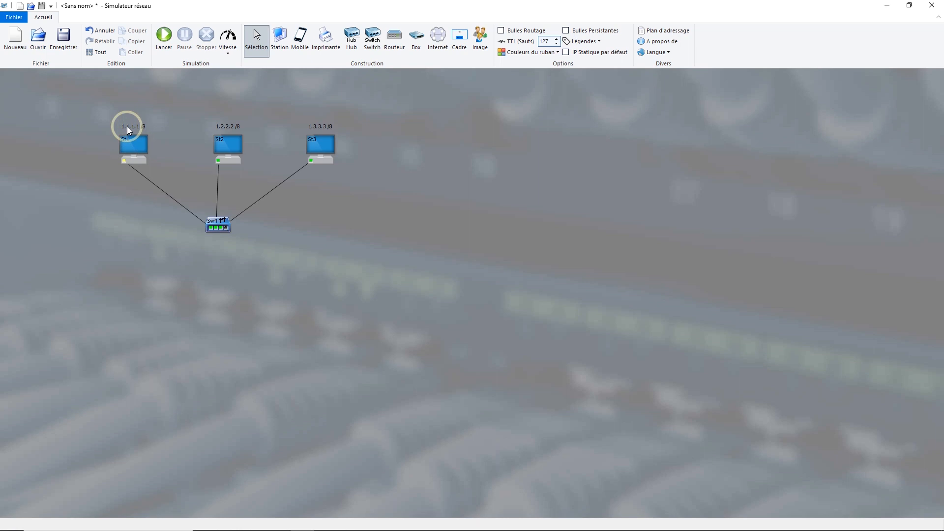
- Send a unicast IP packet containing "Hello !" from St1 to St2 at 1.2.2.2
right_click(132, 148)
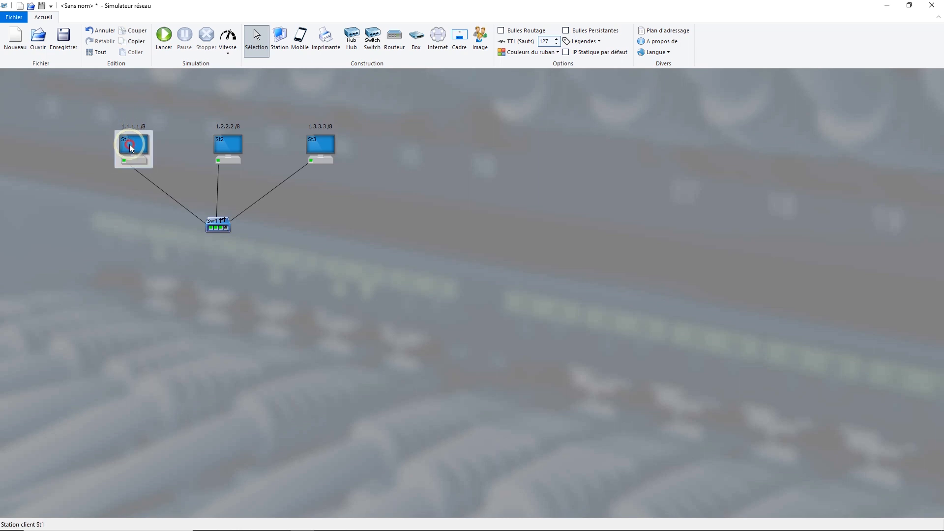
click(185, 353)
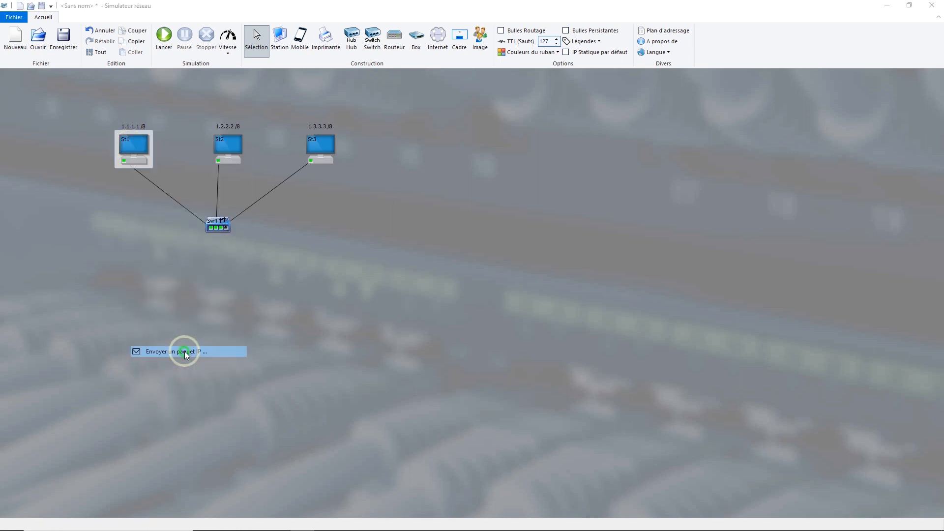
click(223, 147)
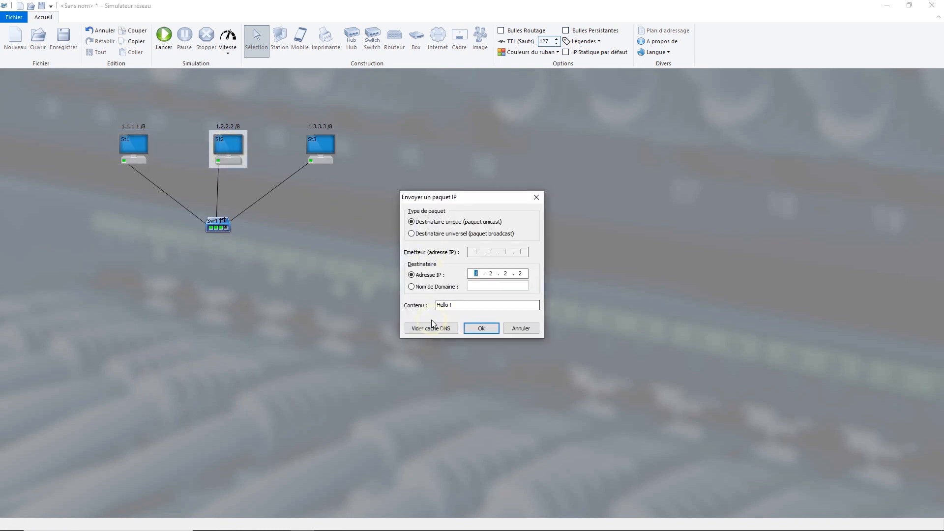
click(479, 329)
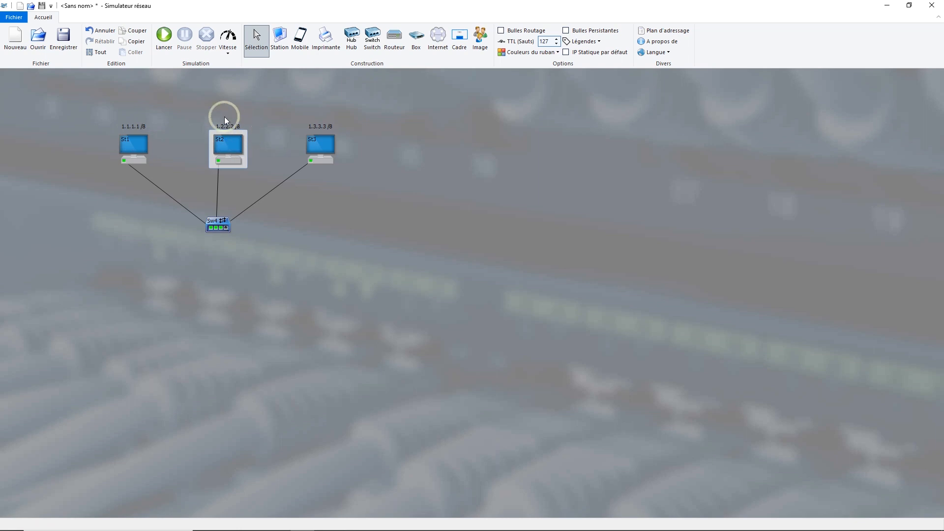
- Replay the packet transmission, pausing it on the link between St1 and the switch to inspect the frame's fields, and resume it
click(174, 134)
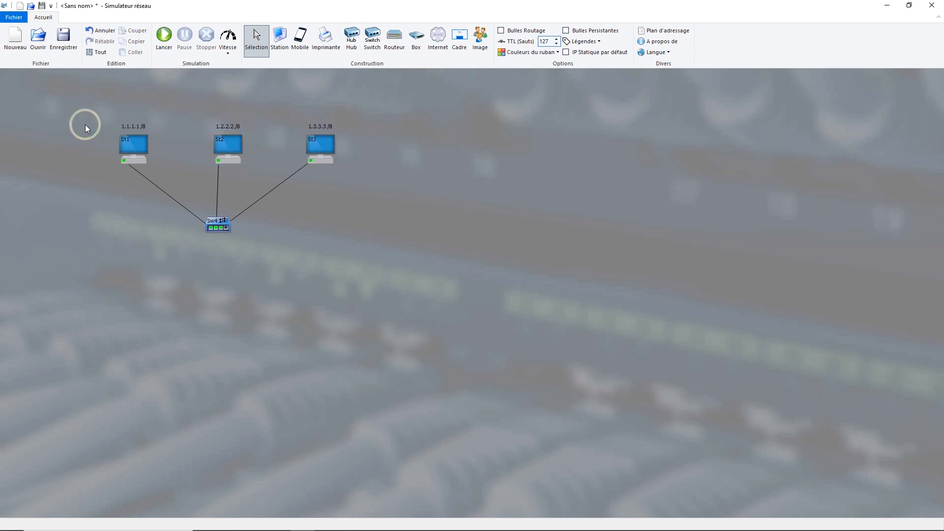
click(165, 39)
click(187, 44)
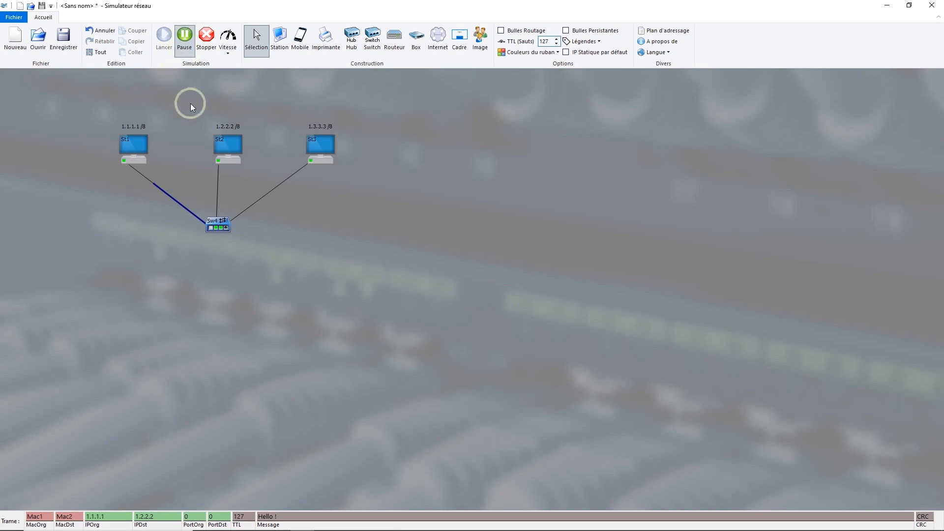
click(185, 42)
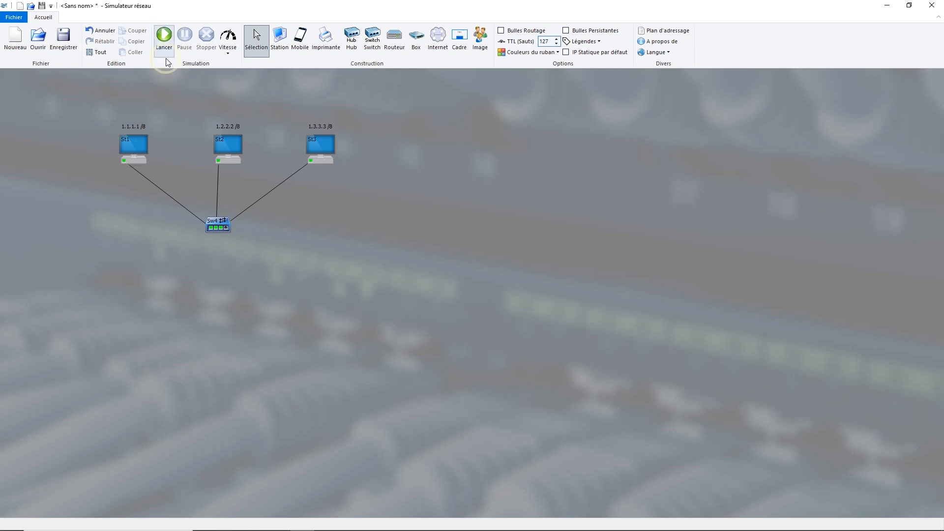
- Send a broadcast IP packet containing "Hello !" from St1 to all stations
right_click(133, 146)
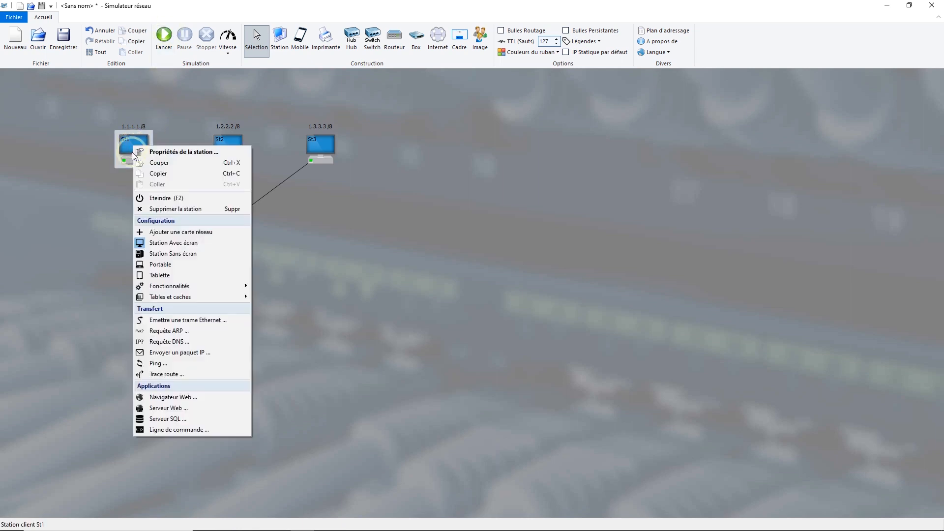
click(182, 351)
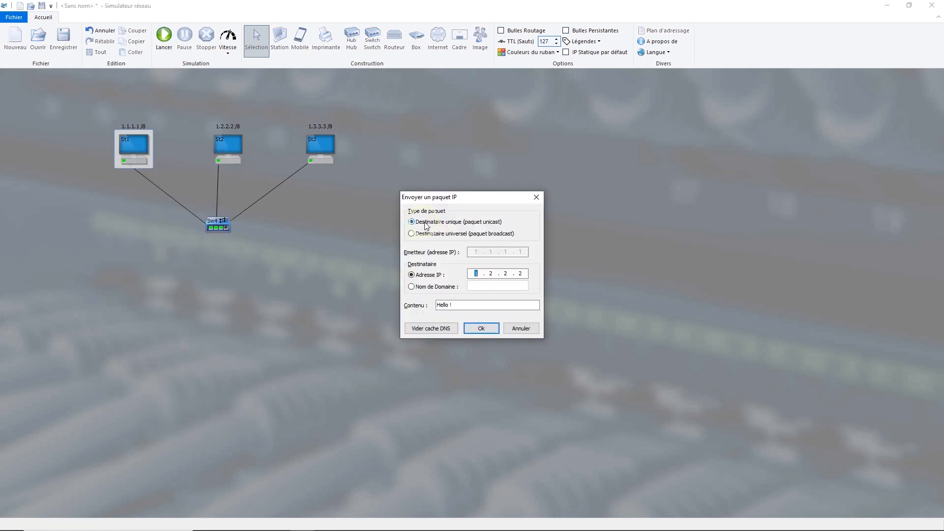
click(428, 234)
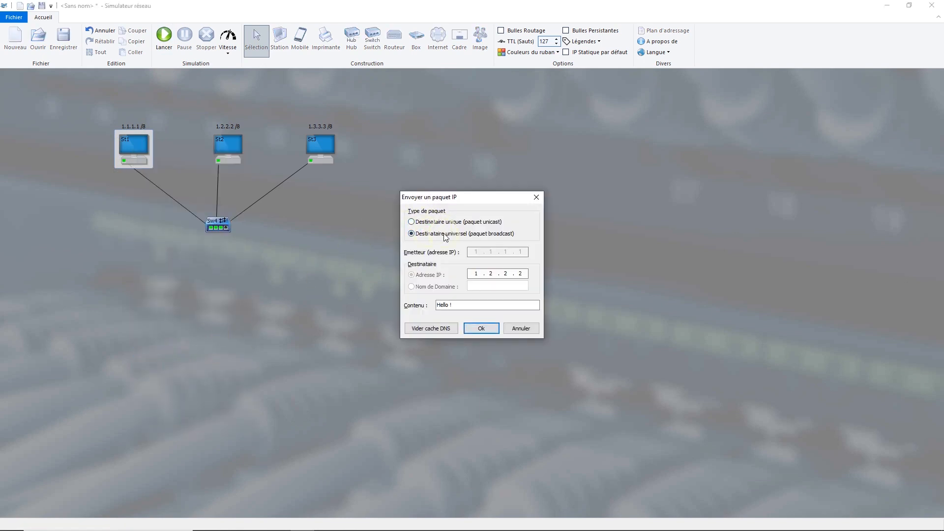
click(487, 330)
click(481, 329)
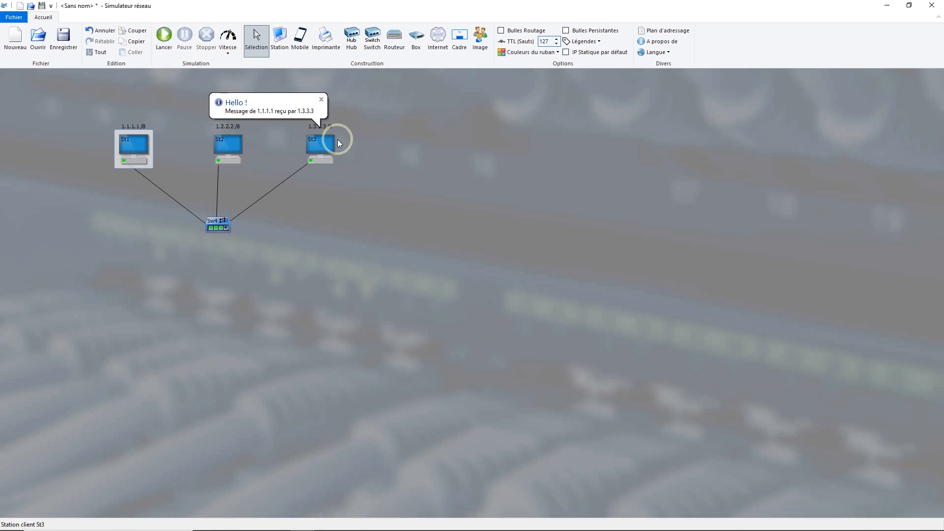
click(385, 149)
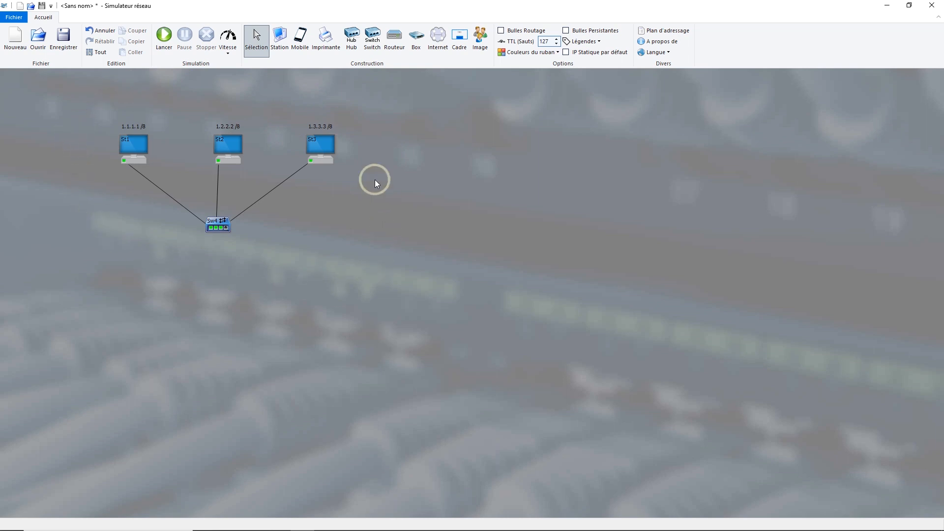
- Review the network mask and IP address in St1's network card settings
double_click(123, 161)
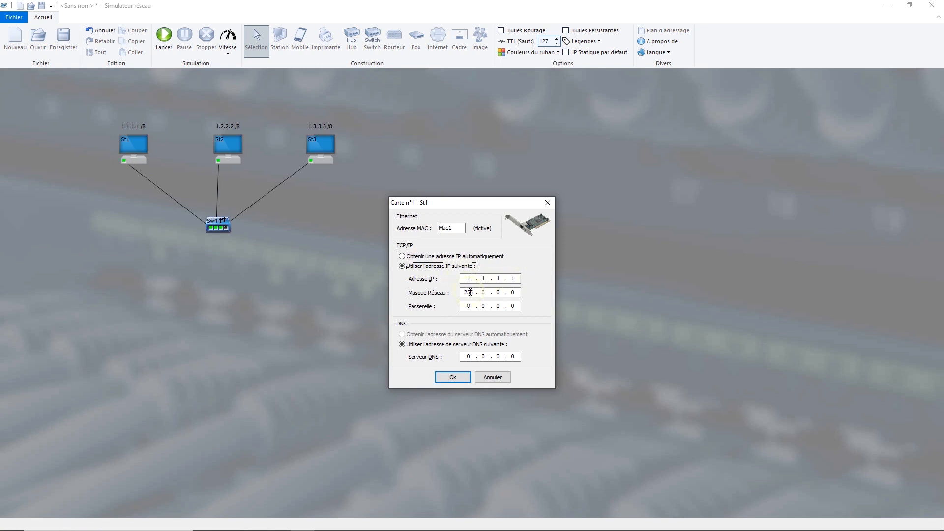
double_click(475, 292)
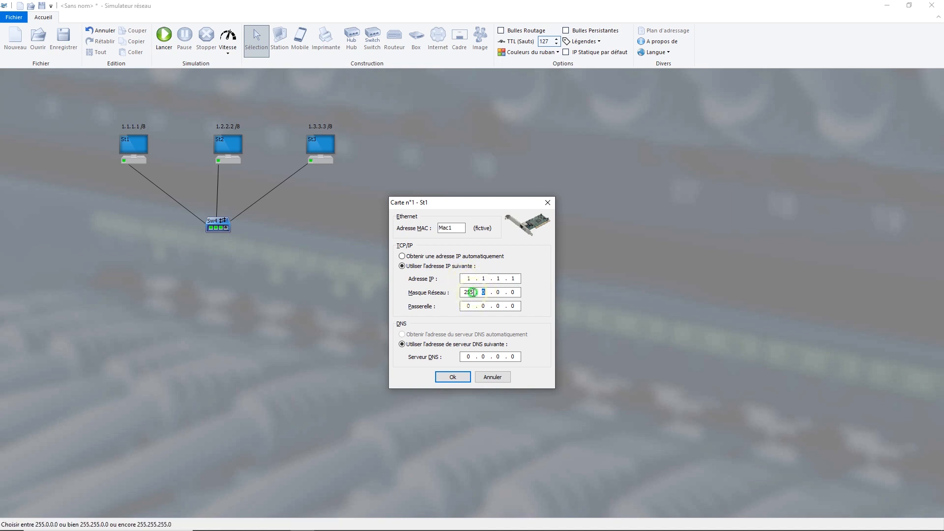
click(466, 279)
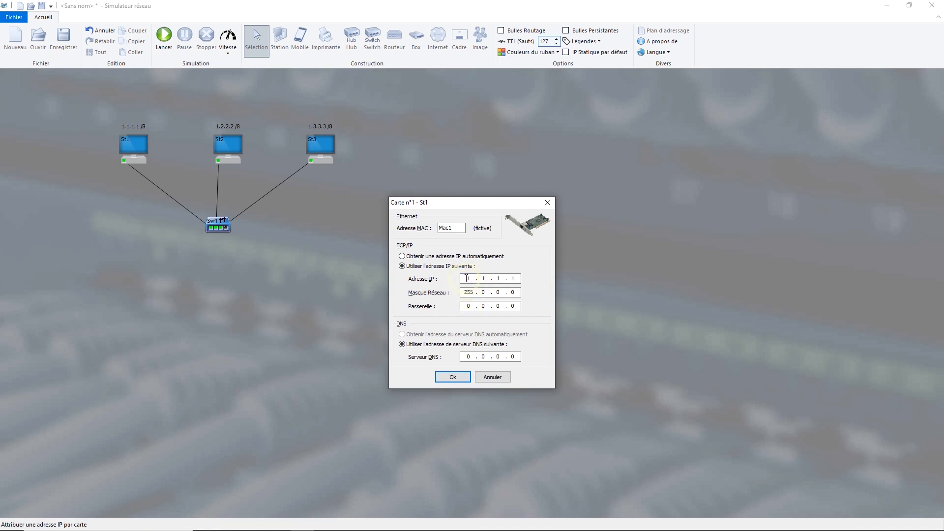